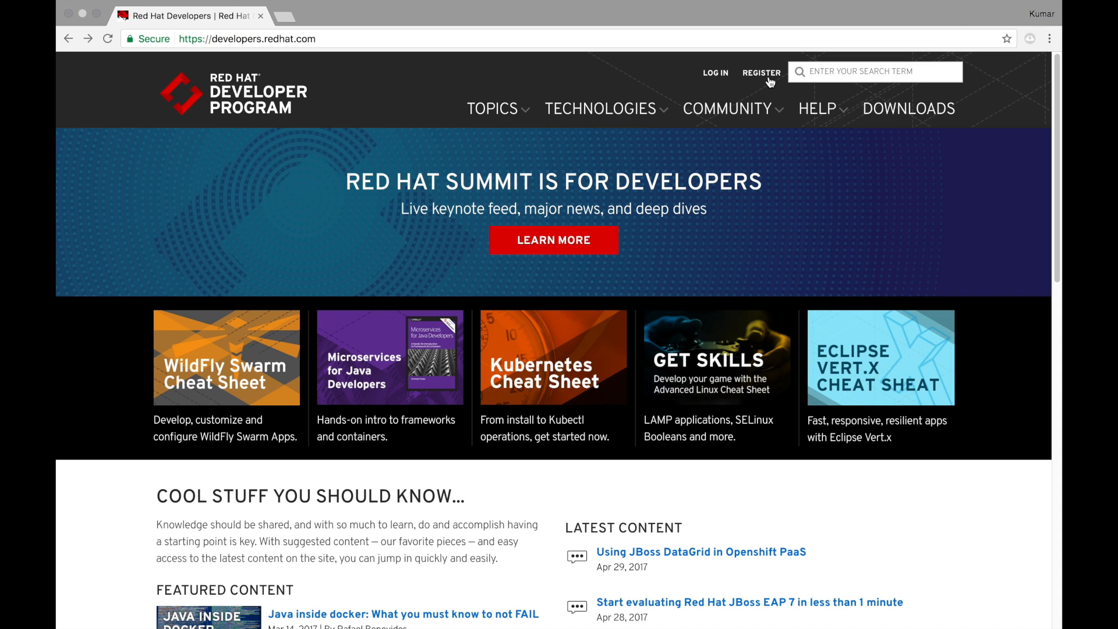
Go to the DOWNLOADS page on developers.redhat.com
{"action": "left_click", "coordinate": [871, 111]}
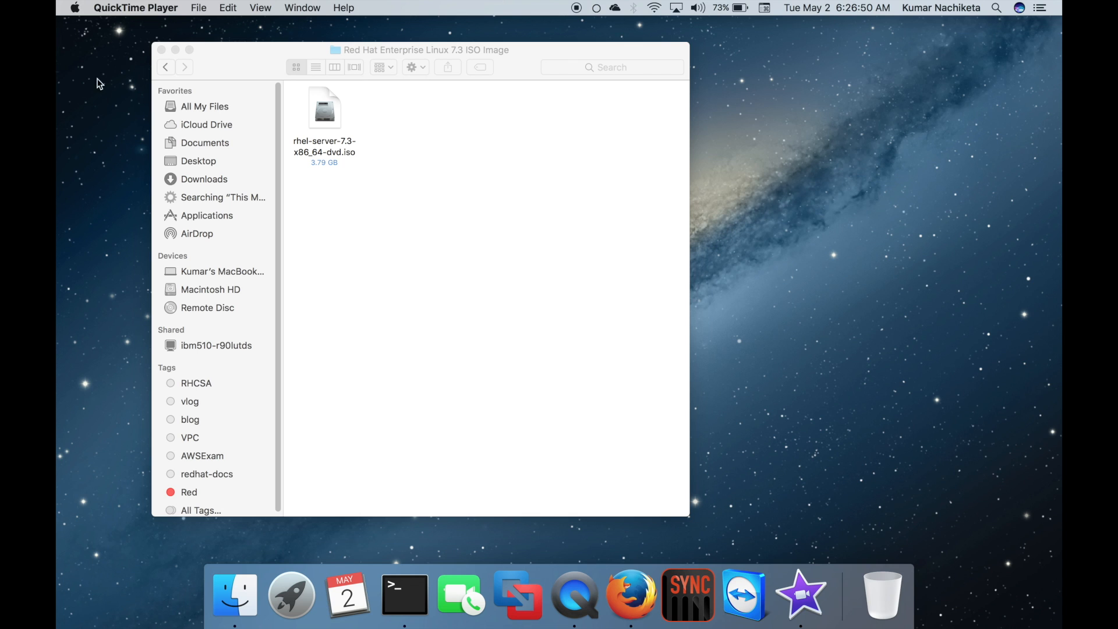
Close the Finder window holding the ISO and bring up VMware Fusion from the Dock
{"action": "left_click", "coordinate": [162, 53]}
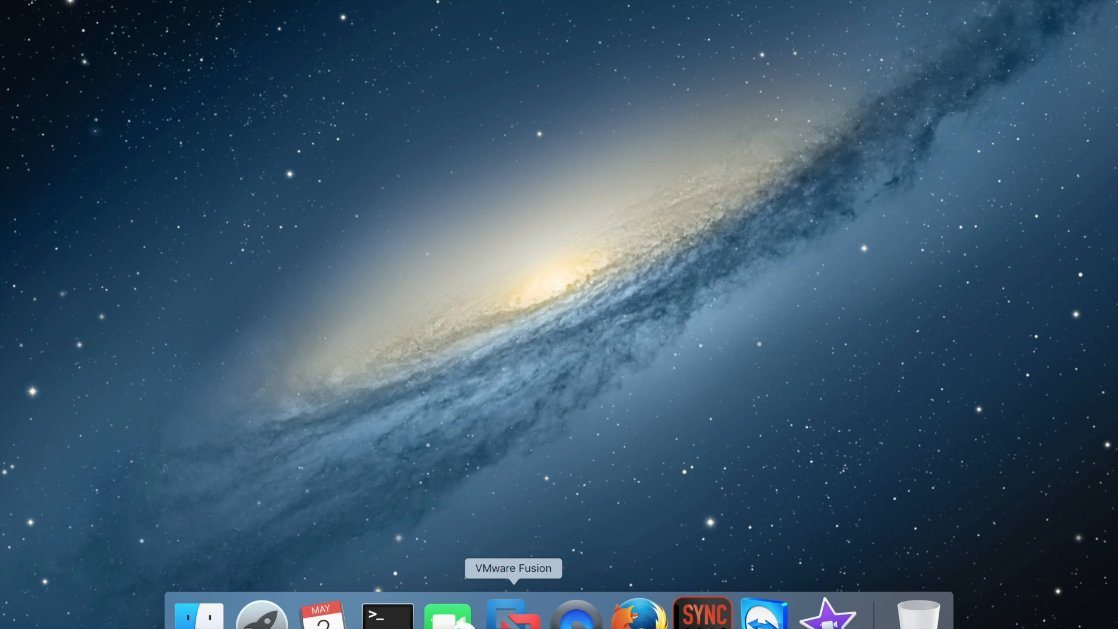
{"action": "left_click", "coordinate": [513, 612]}
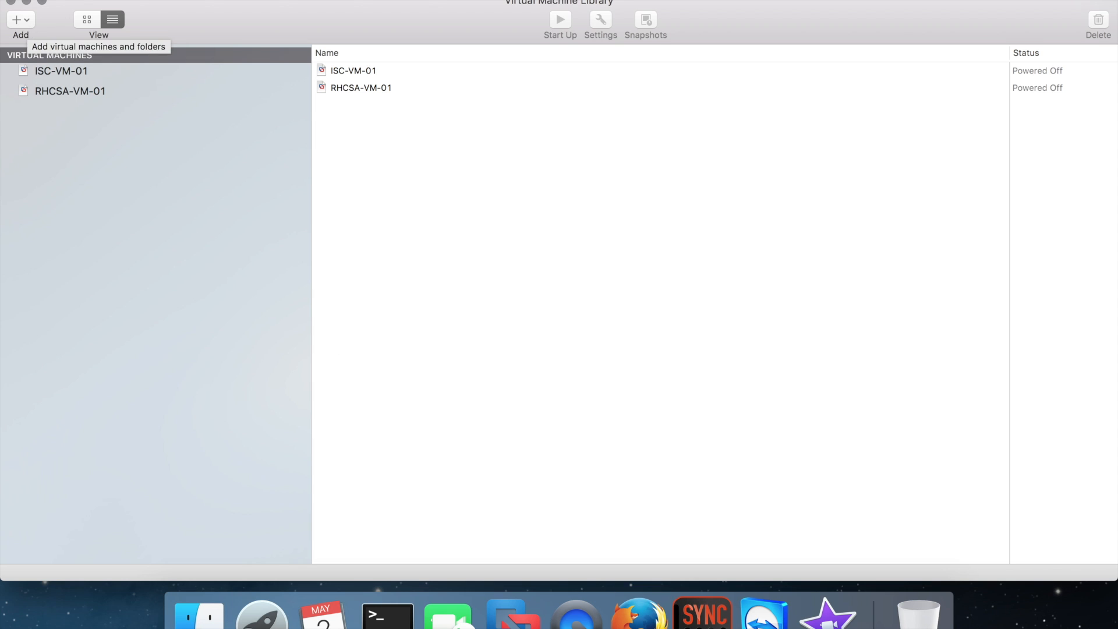
Create a new VM from the rhel-server-7.3 ISO as Red Hat Enterprise Linux 7 64-bit
{"action": "left_click", "coordinate": [143, 0]}
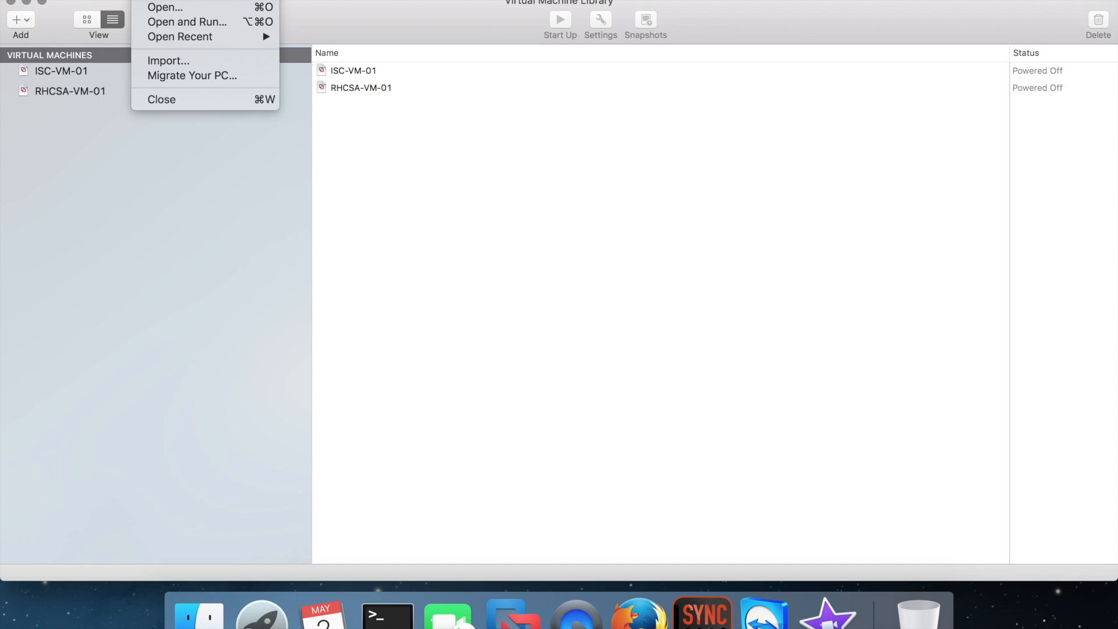
{"action": "left_click", "coordinate": [156, 1]}
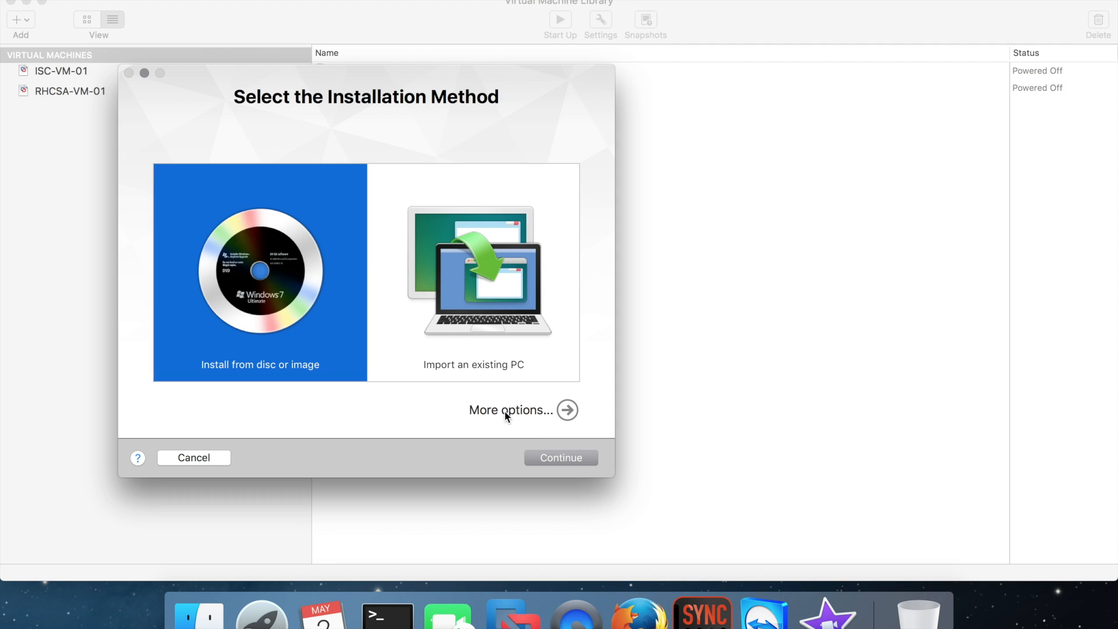
{"action": "left_click", "coordinate": [546, 457]}
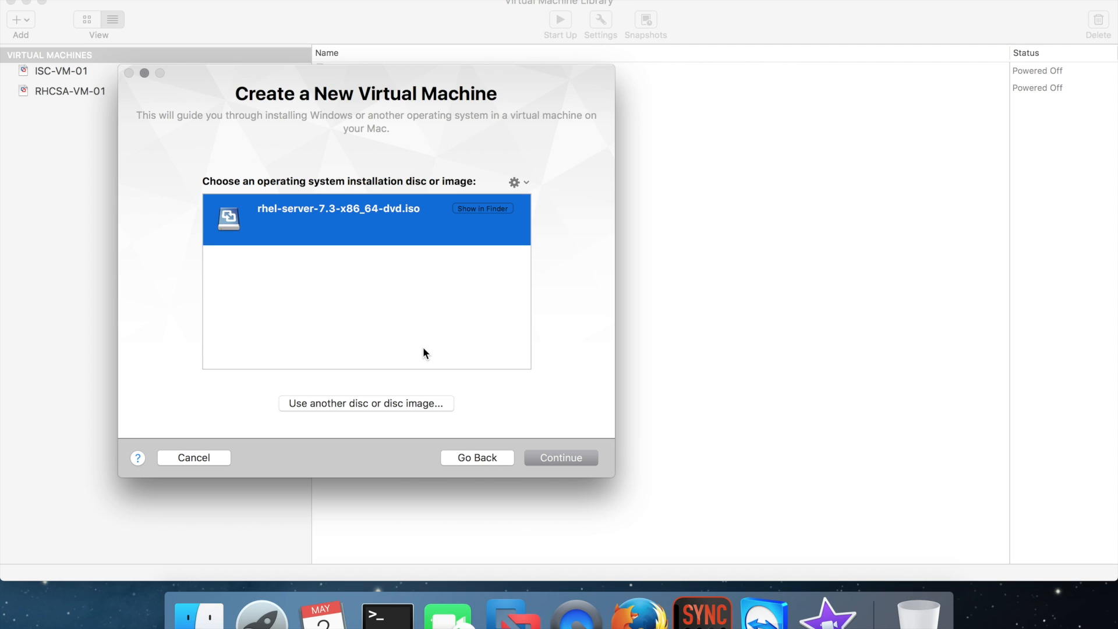
{"action": "left_click", "coordinate": [574, 456]}
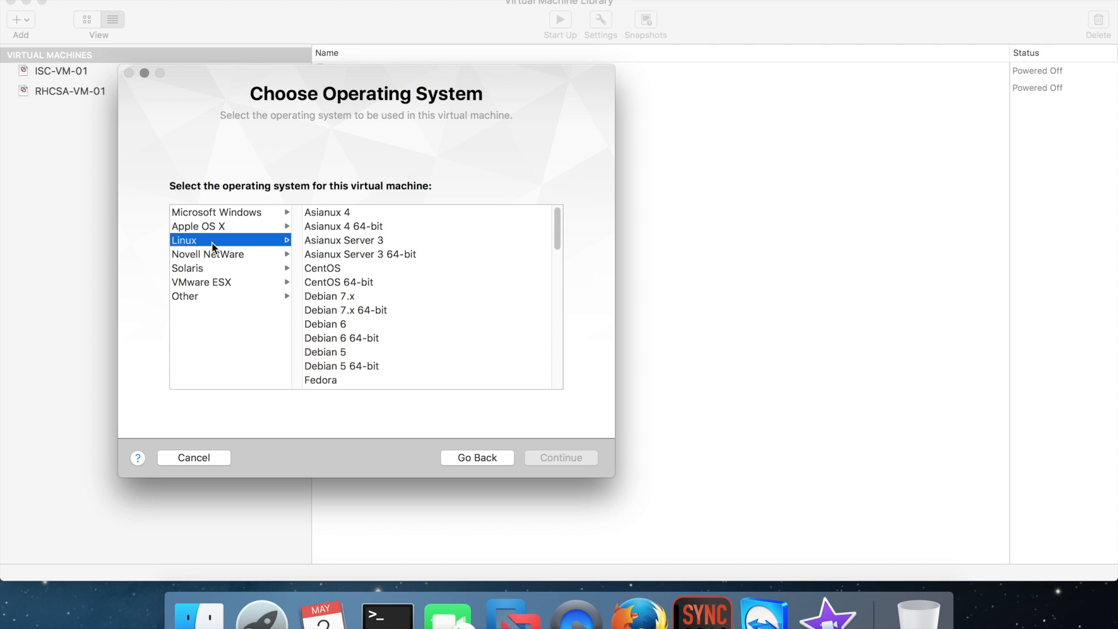
{"action": "left_click_drag", "start_coordinate": [557, 235], "coordinate": [562, 296]}
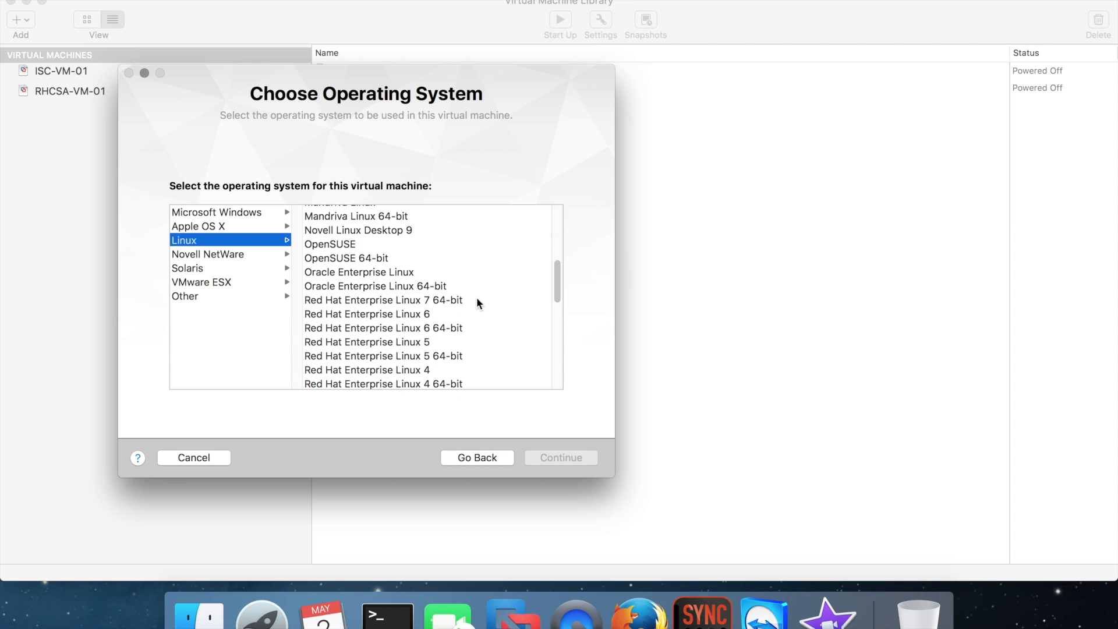
{"action": "left_click", "coordinate": [457, 301]}
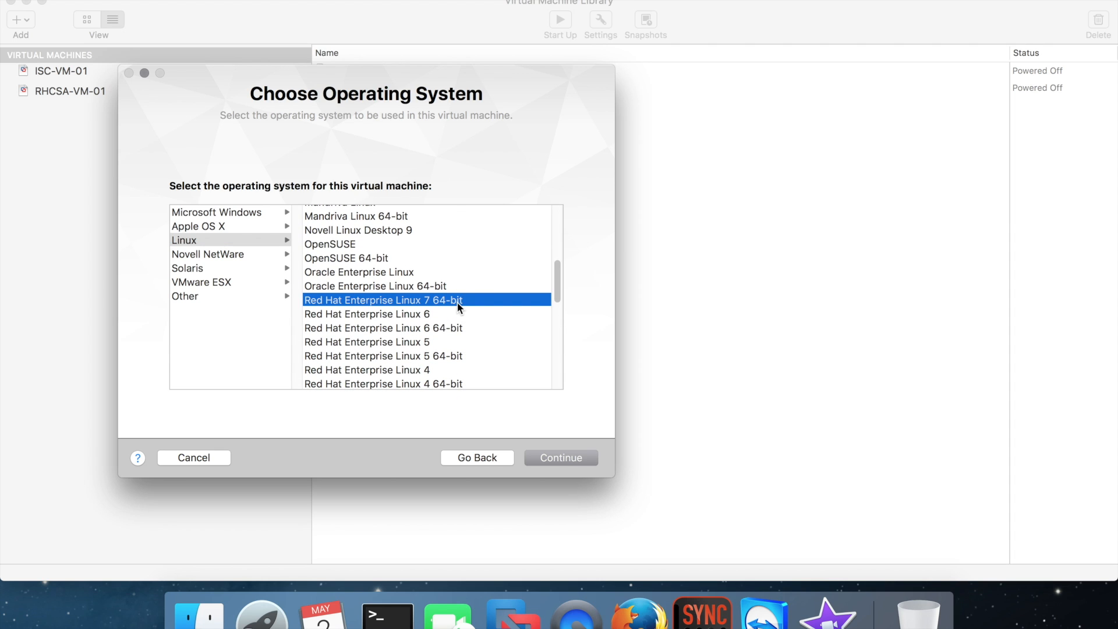
{"action": "left_click", "coordinate": [567, 460]}
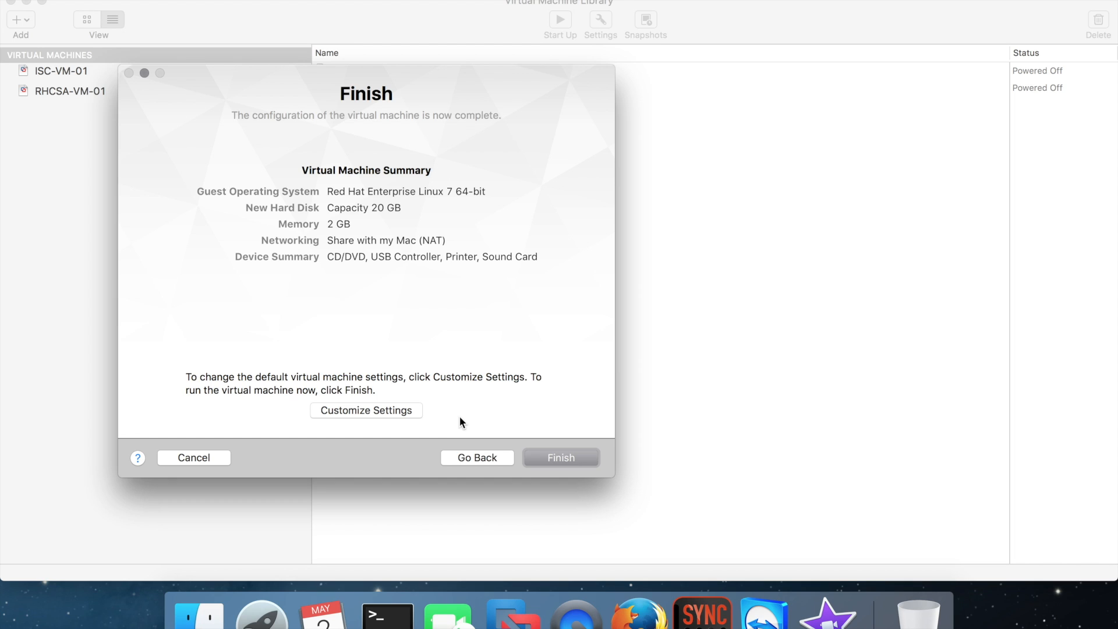
Save the new VM as 'RHEL 7.3 DEMO' and show it full screen
{"action": "left_click", "coordinate": [561, 458]}
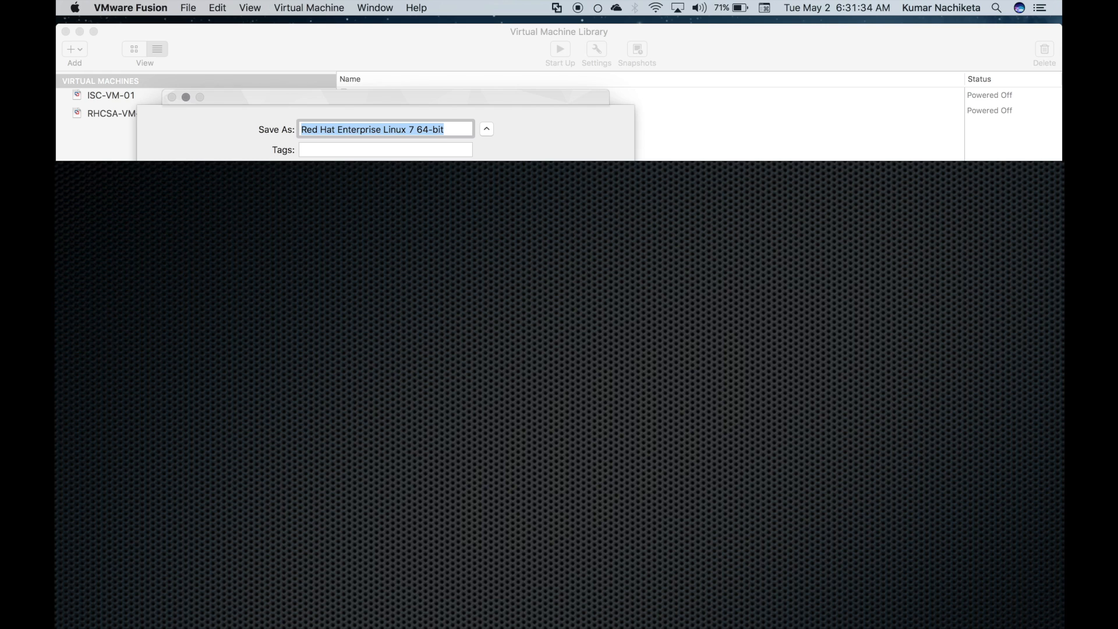
{"action": "type", "text": "RHEL 7.3 DEMO"}
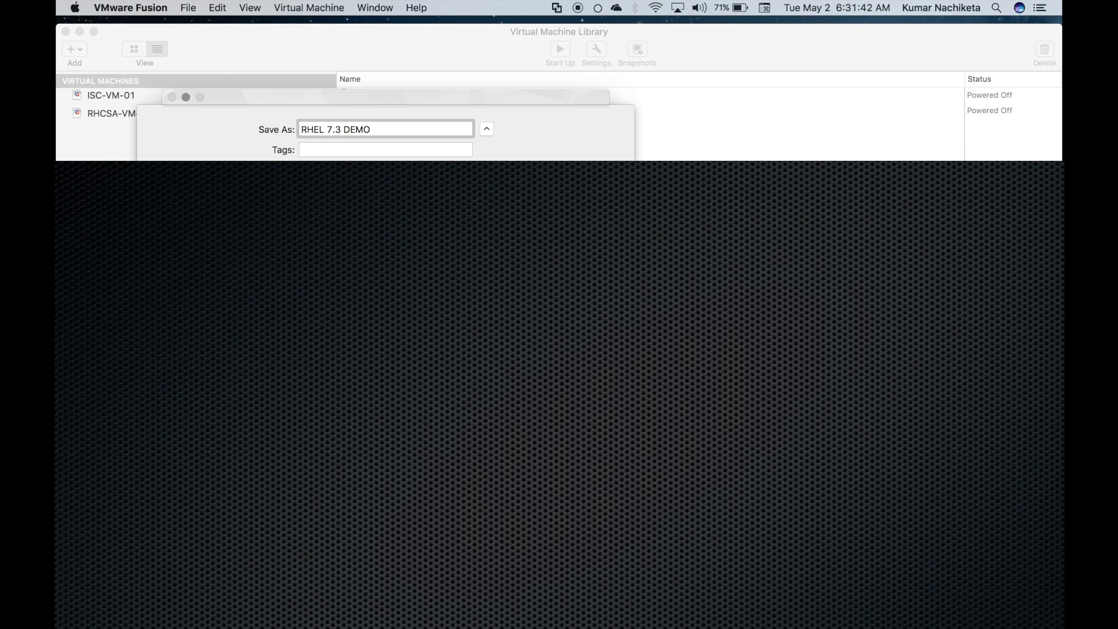
{"action": "key", "text": "Return"}
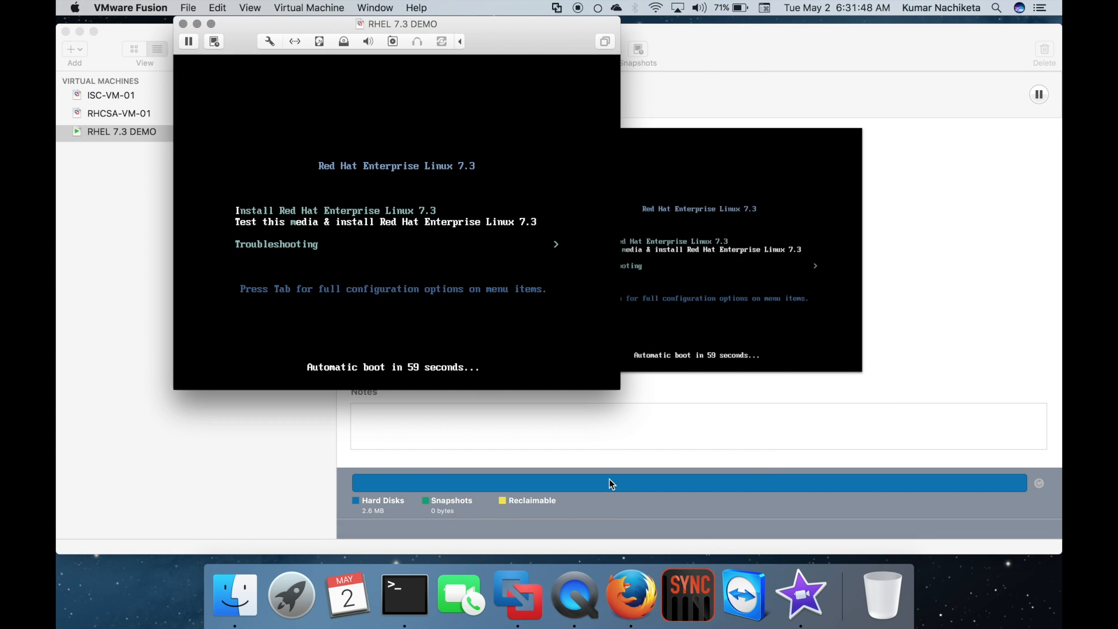
{"action": "left_click", "coordinate": [212, 24]}
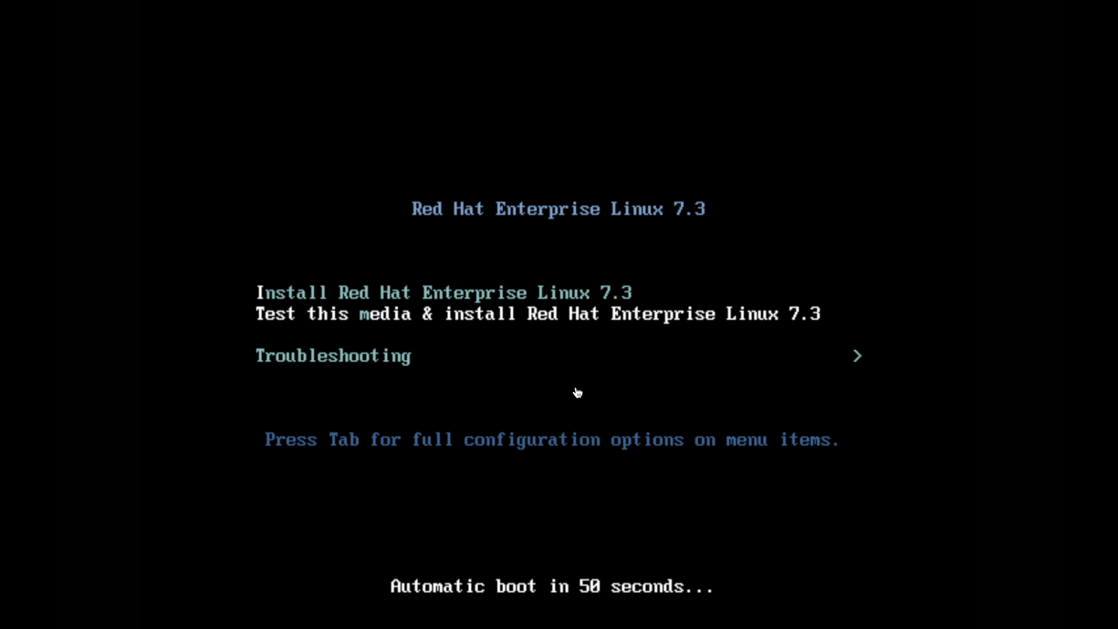
Choose Install Red Hat Enterprise Linux 7.3 from the VM's boot menu
{"action": "left_click", "coordinate": [487, 346]}
{"action": "key", "text": "Up"}
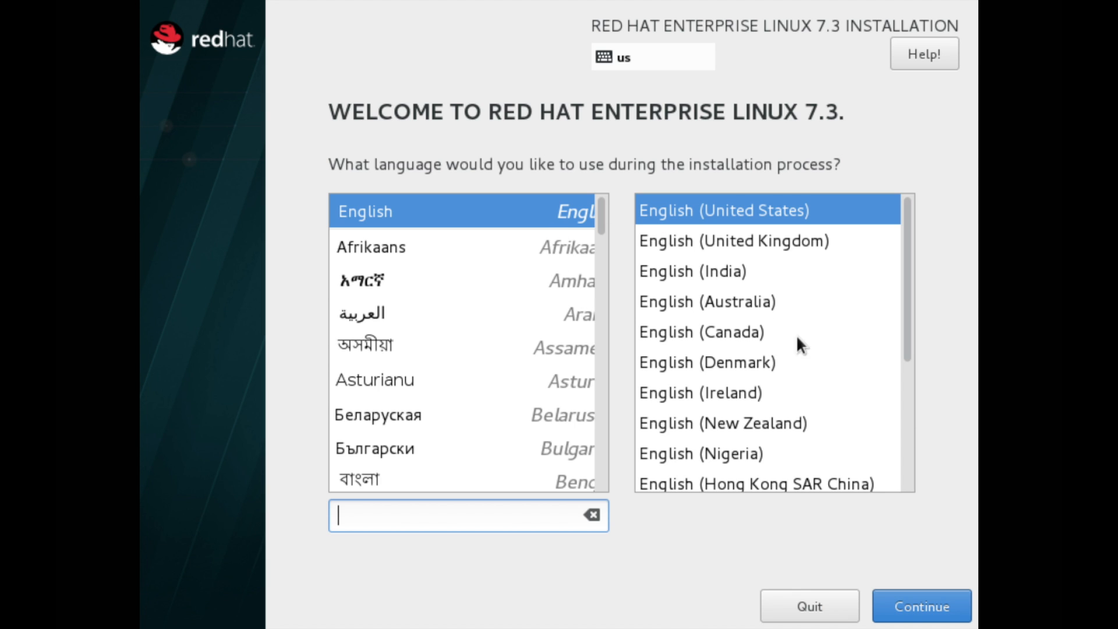
Keep English (United States) as install language and set the time zone to Asia/Singapore
{"action": "left_click", "coordinate": [931, 599]}
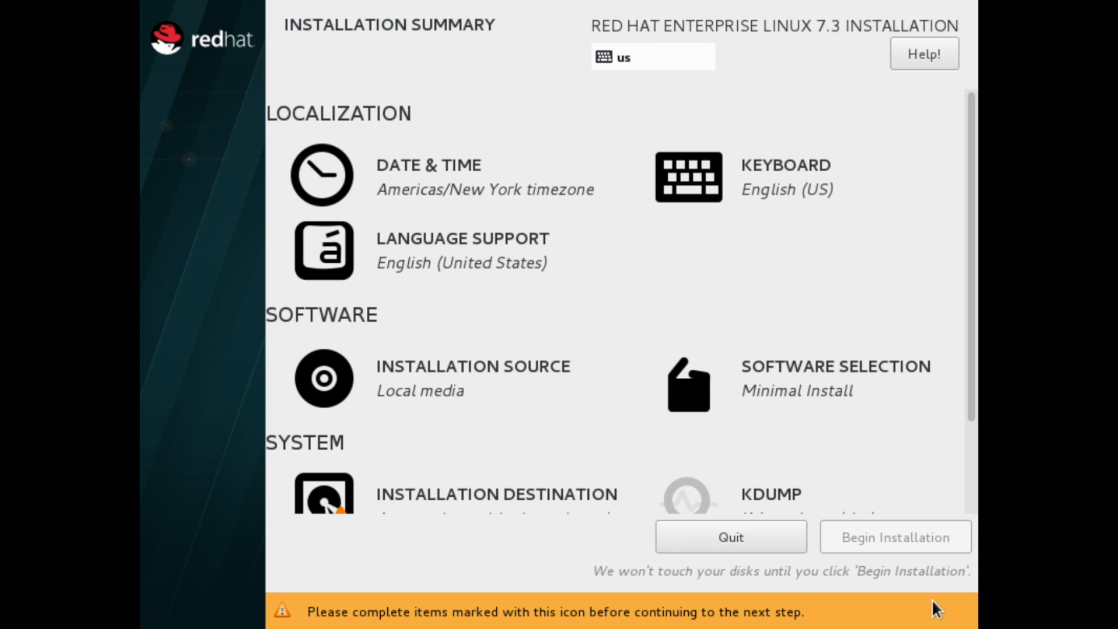
{"action": "left_click", "coordinate": [524, 194]}
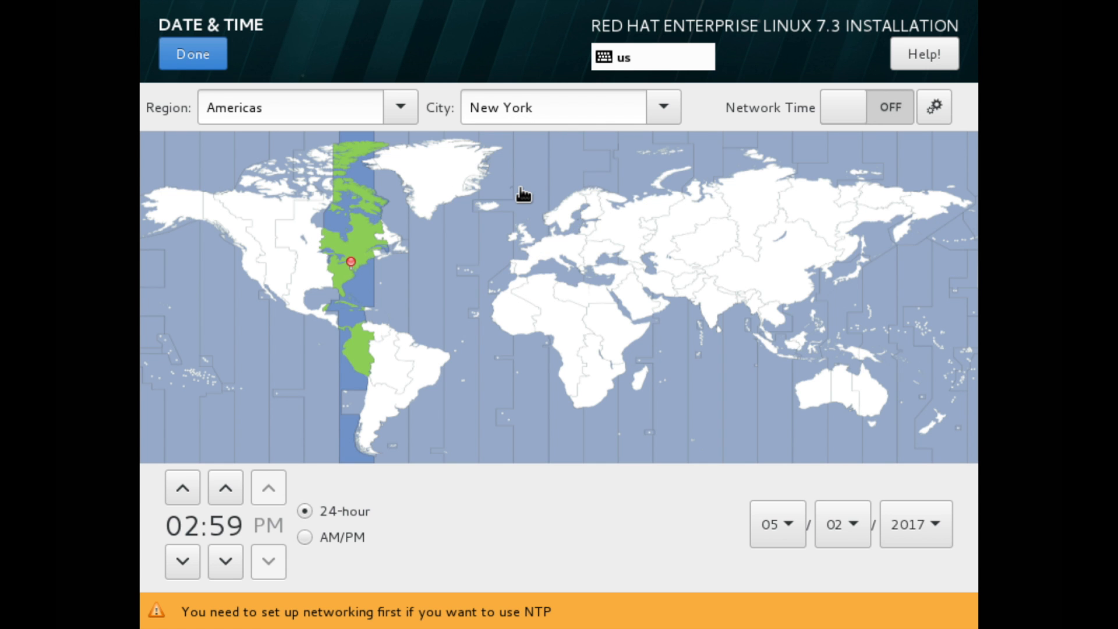
{"action": "left_click", "coordinate": [403, 117]}
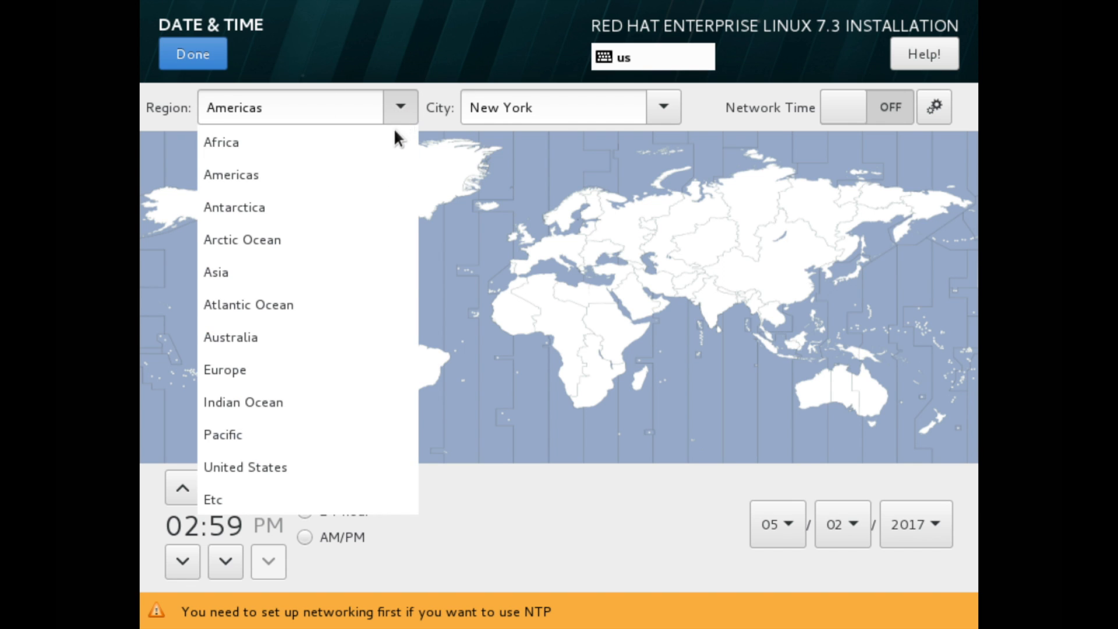
{"action": "left_click", "coordinate": [337, 267]}
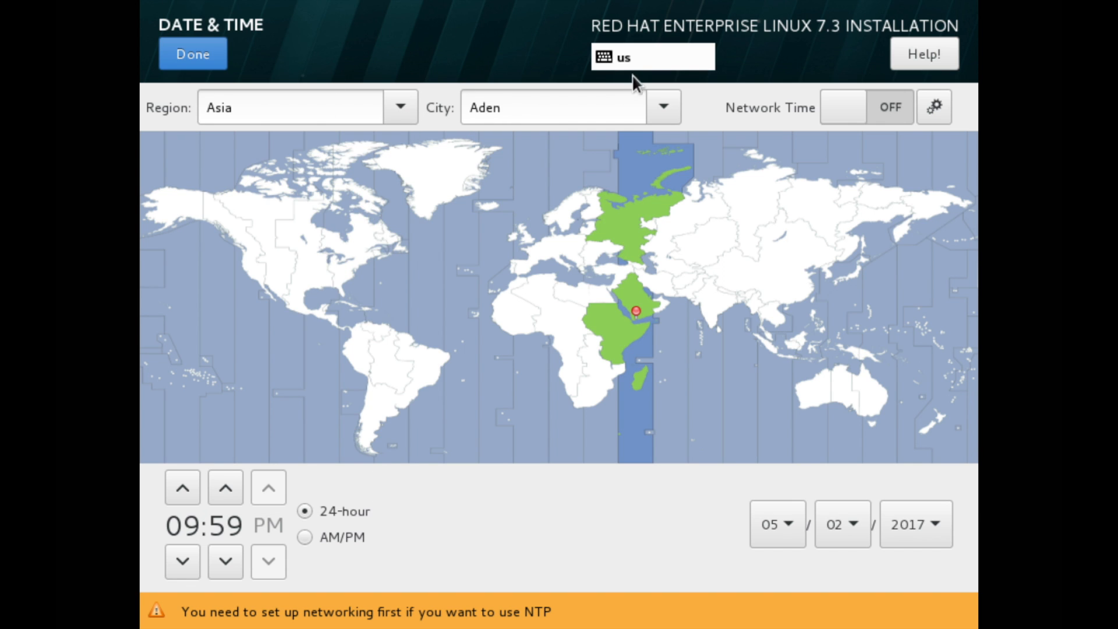
{"action": "left_click", "coordinate": [654, 108]}
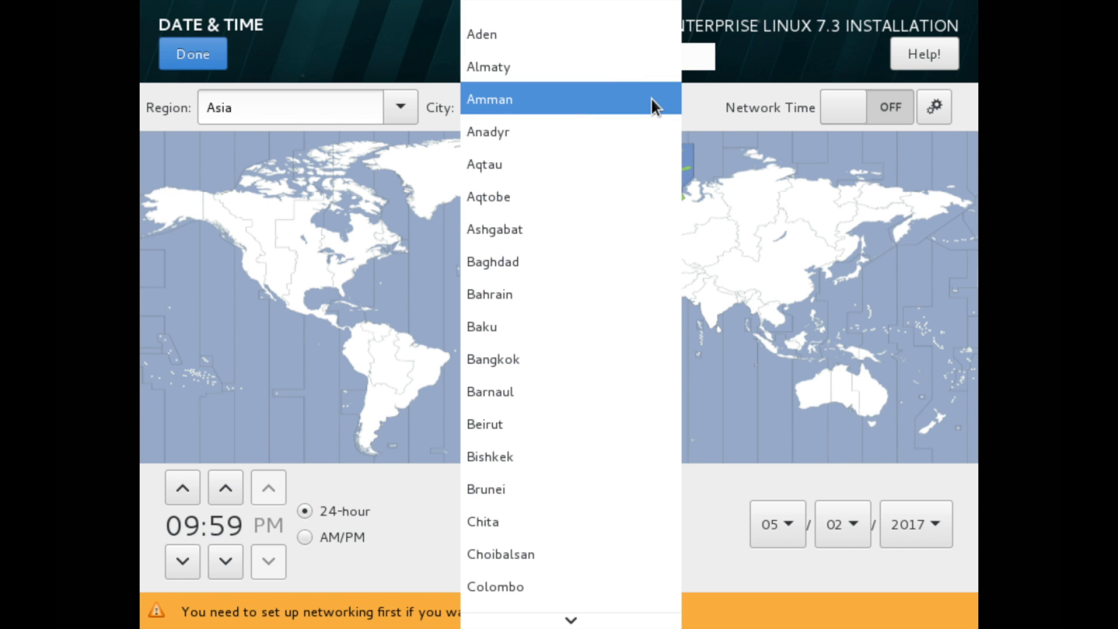
{"action": "left_click", "coordinate": [650, 97]}
{"action": "double_click", "coordinate": [559, 100]}
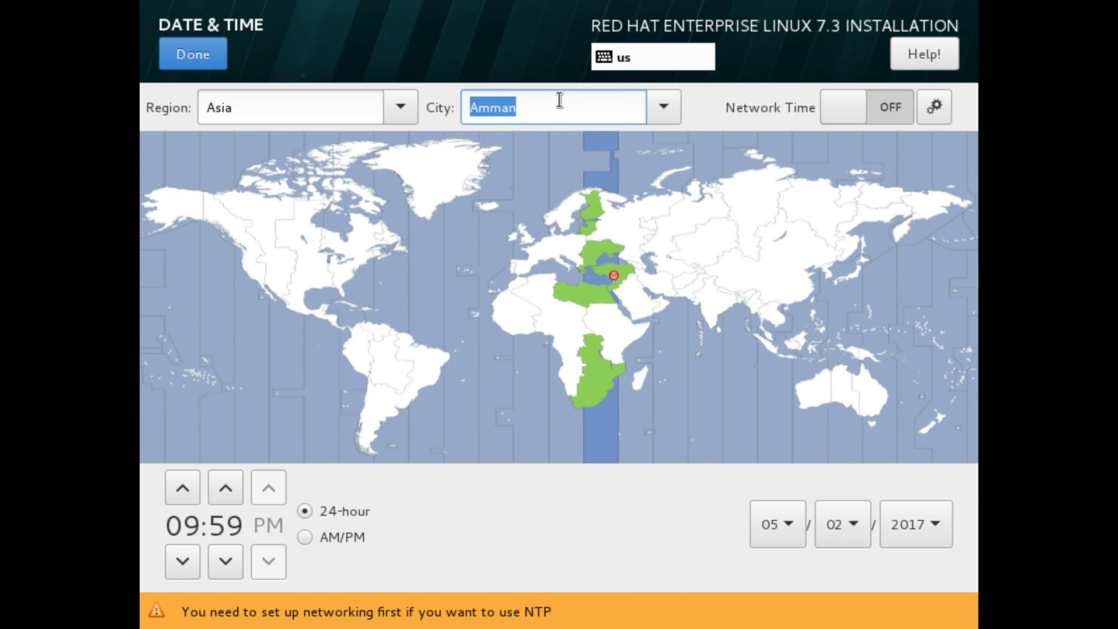
{"action": "type", "text": "Singap"}
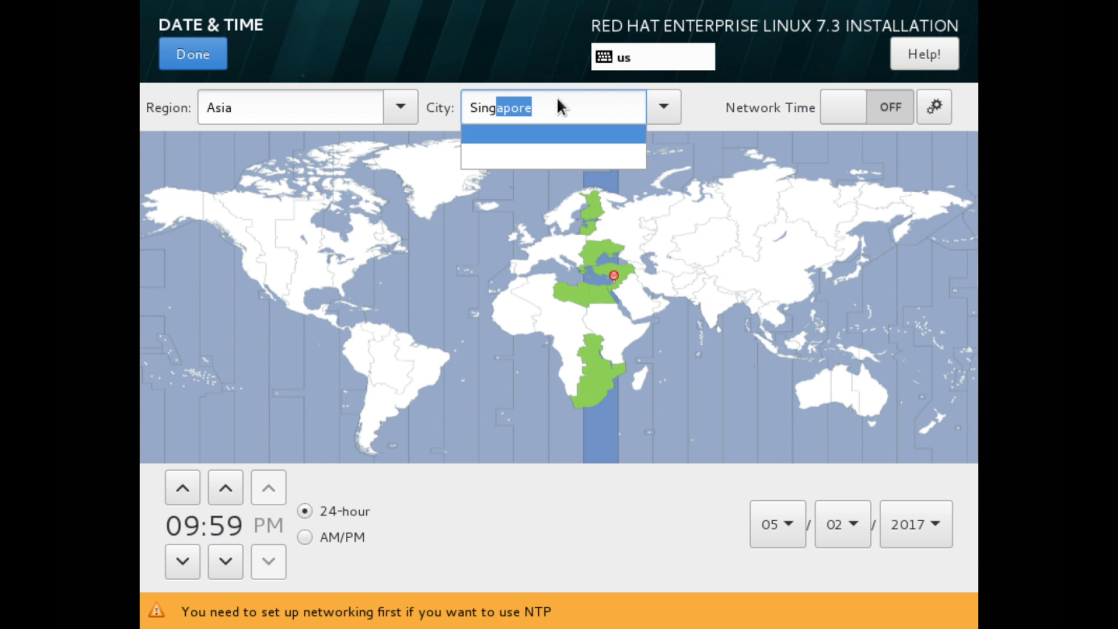
{"action": "type", "text": "ore"}
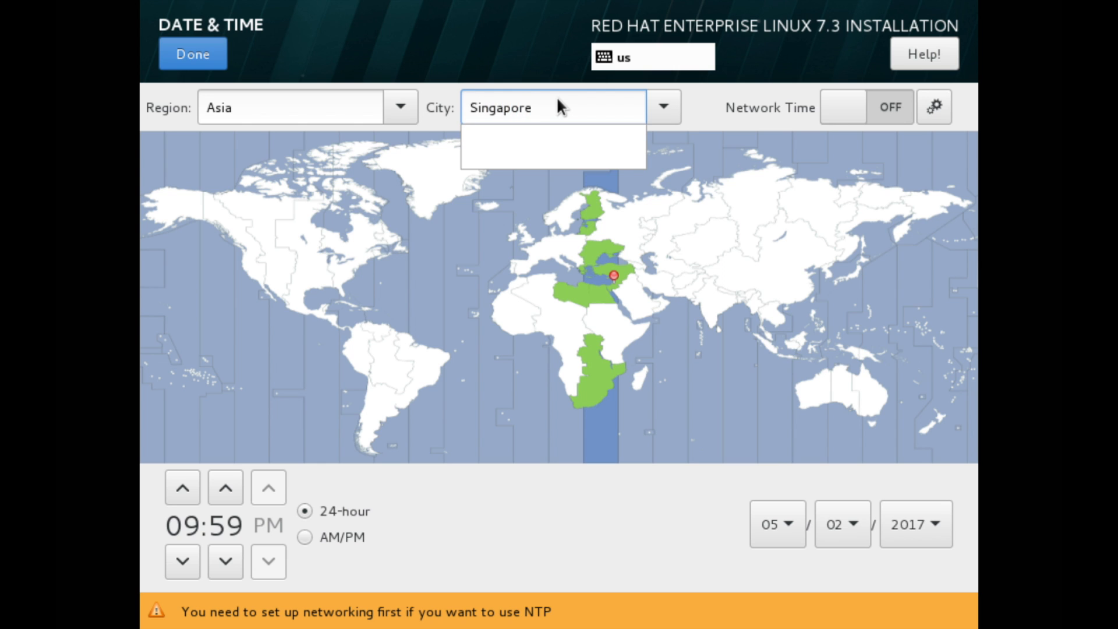
{"action": "key", "text": "Return"}
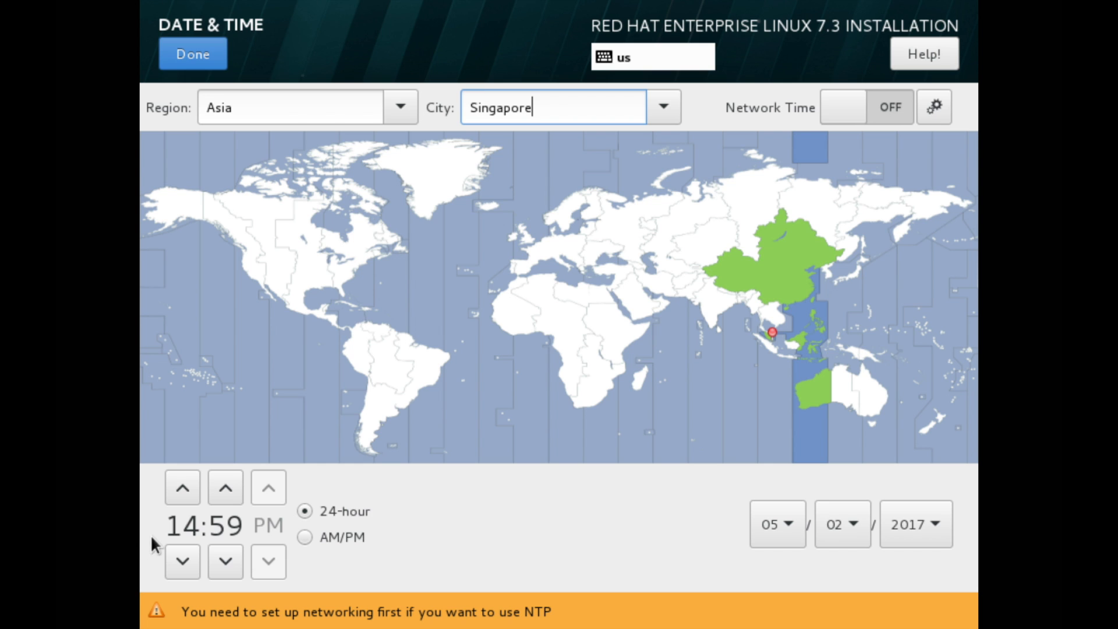
Lower the clock's minutes and switch the time to AM/PM format
{"action": "left_click", "coordinate": [226, 553]}
{"action": "left_click", "coordinate": [226, 551]}
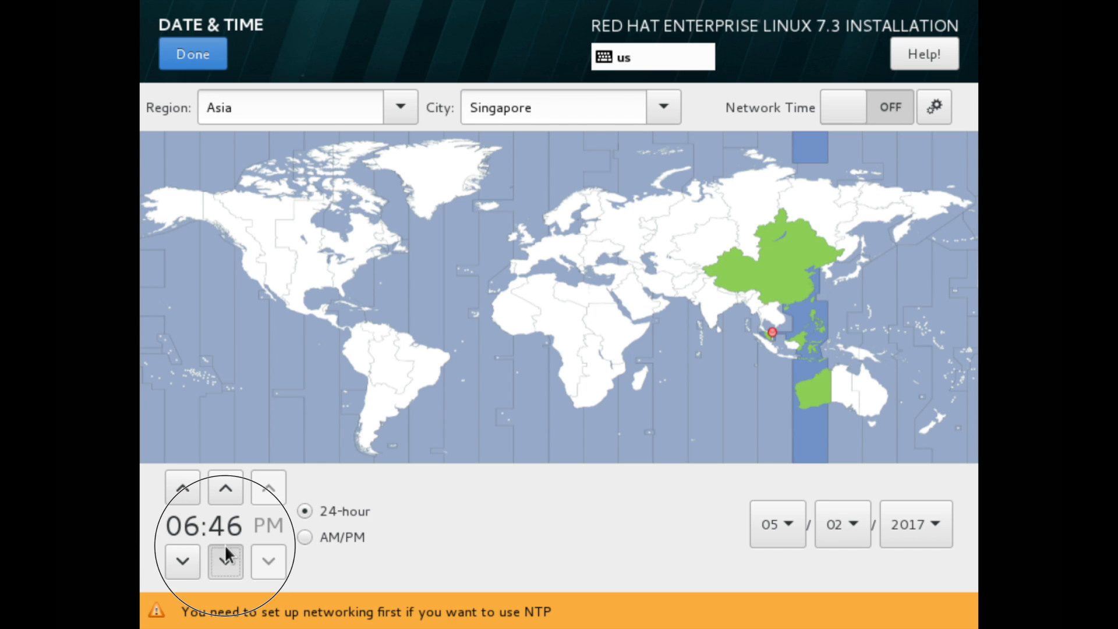
{"action": "left_click", "coordinate": [305, 536]}
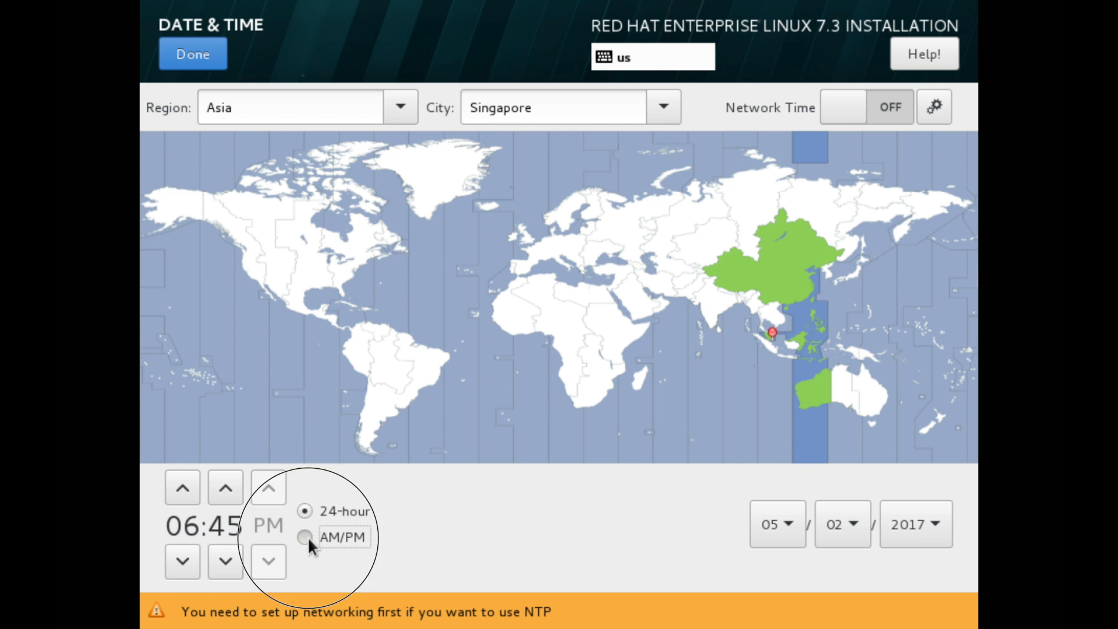
{"action": "left_click", "coordinate": [217, 60]}
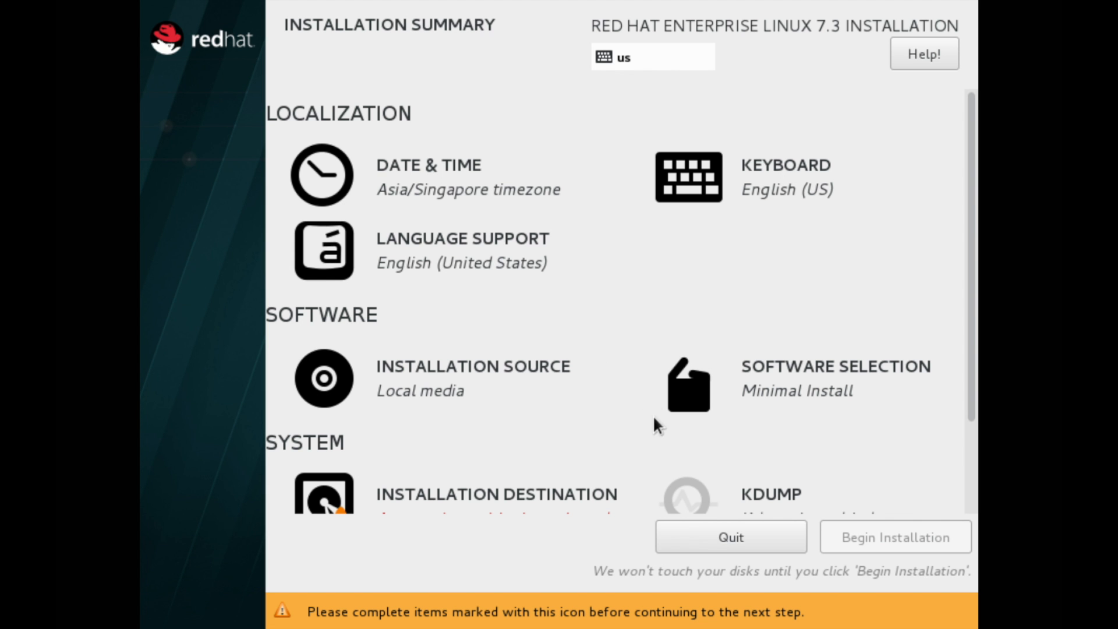
Select Server with GUI as the base environment in Software Selection
{"action": "left_click", "coordinate": [846, 400]}
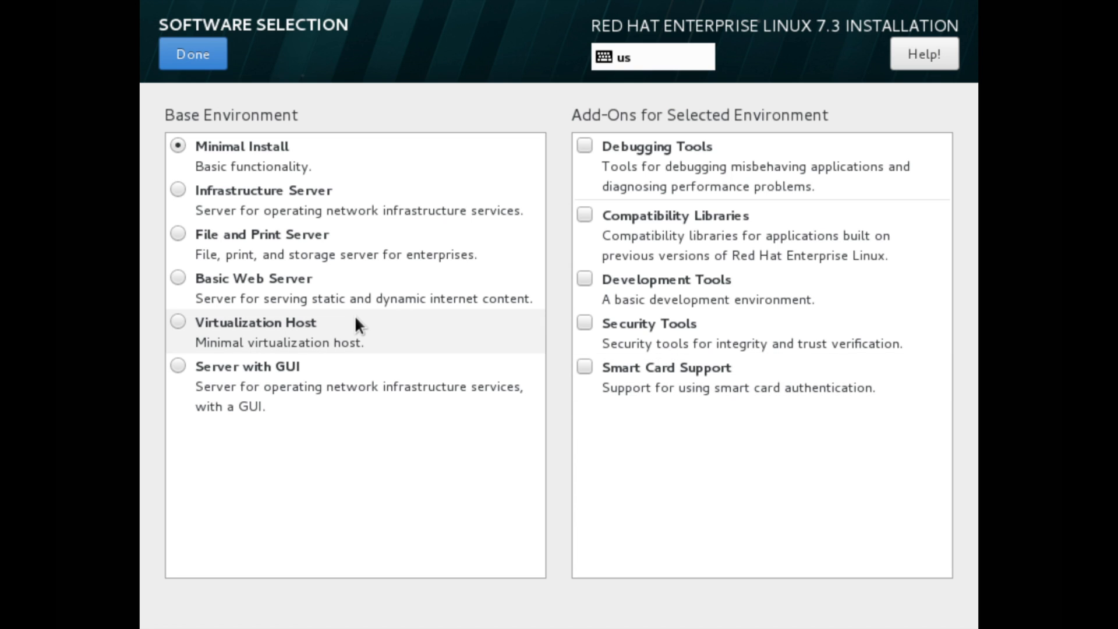
{"action": "left_click", "coordinate": [283, 365]}
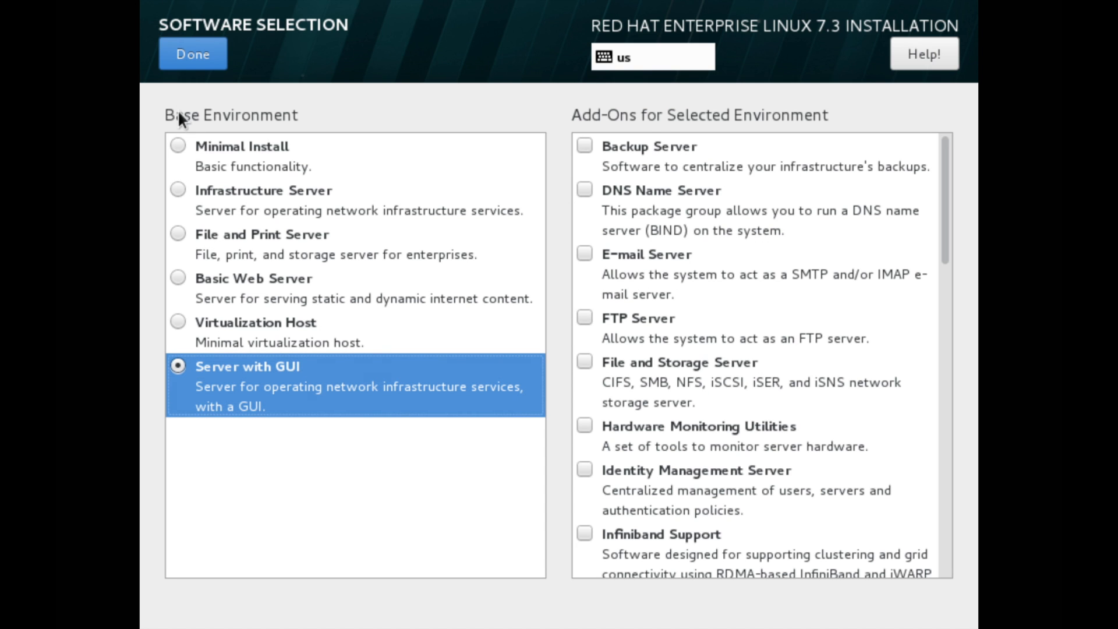
{"action": "left_click", "coordinate": [190, 61]}
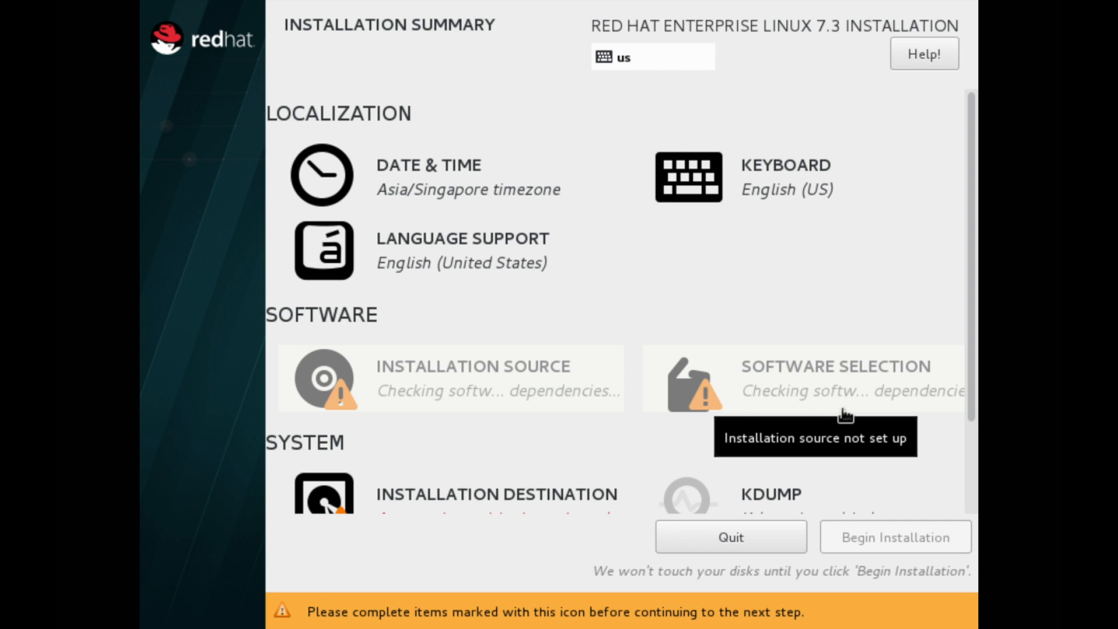
{"action": "left_click", "coordinate": [972, 406]}
{"action": "left_click_drag", "start_coordinate": [973, 406], "coordinate": [973, 485]}
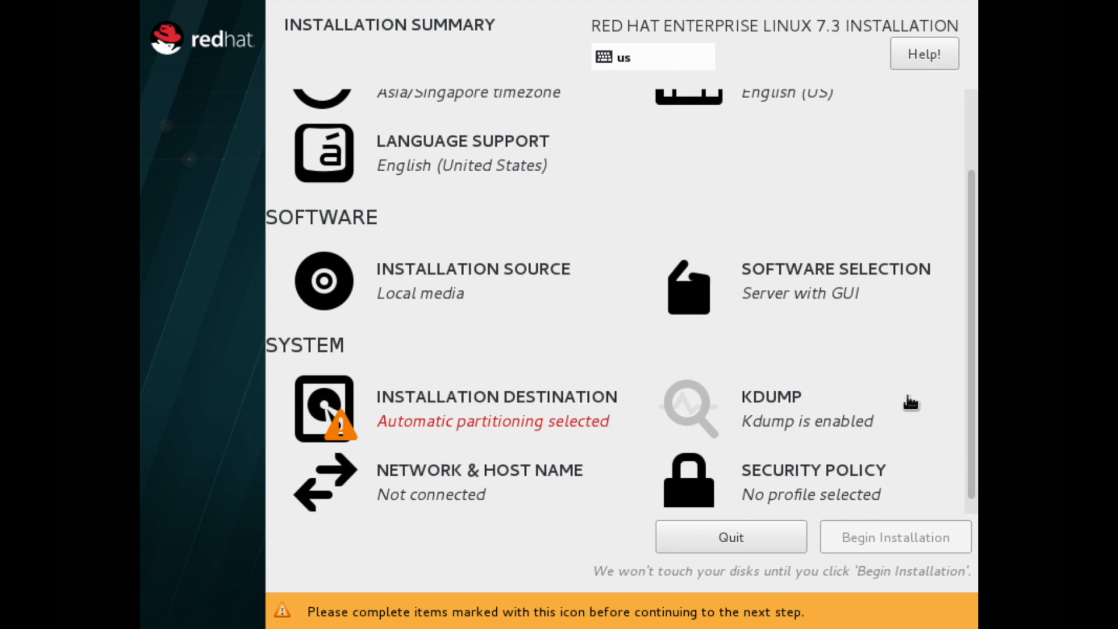
Choose manual partitioning for the disk using the Standard Partition scheme
{"action": "left_click", "coordinate": [552, 431]}
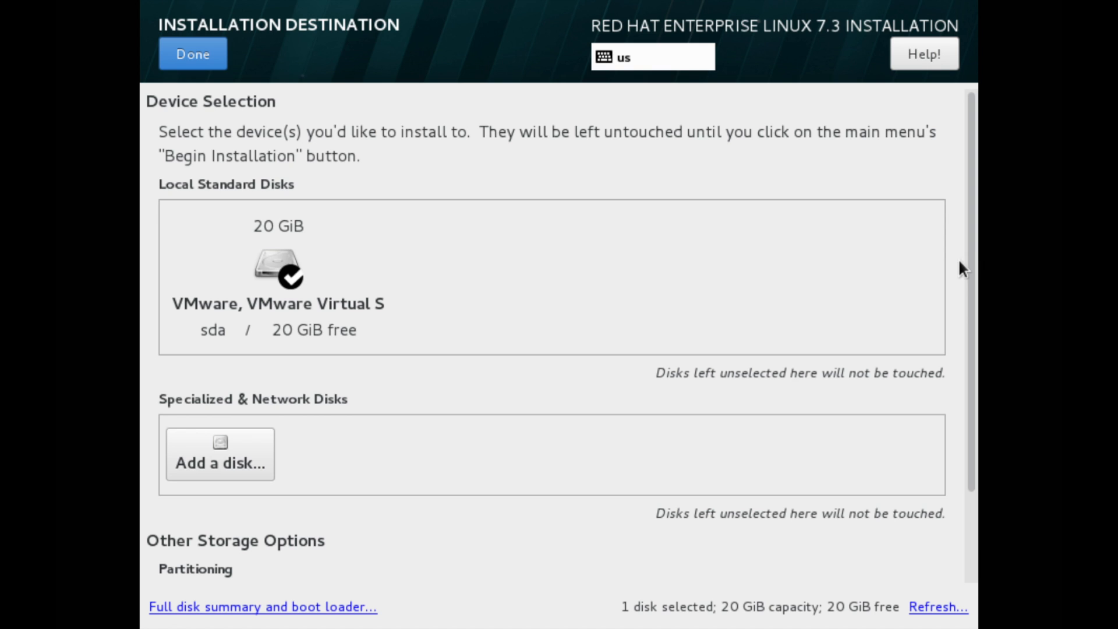
{"action": "left_click_drag", "start_coordinate": [969, 256], "coordinate": [934, 384]}
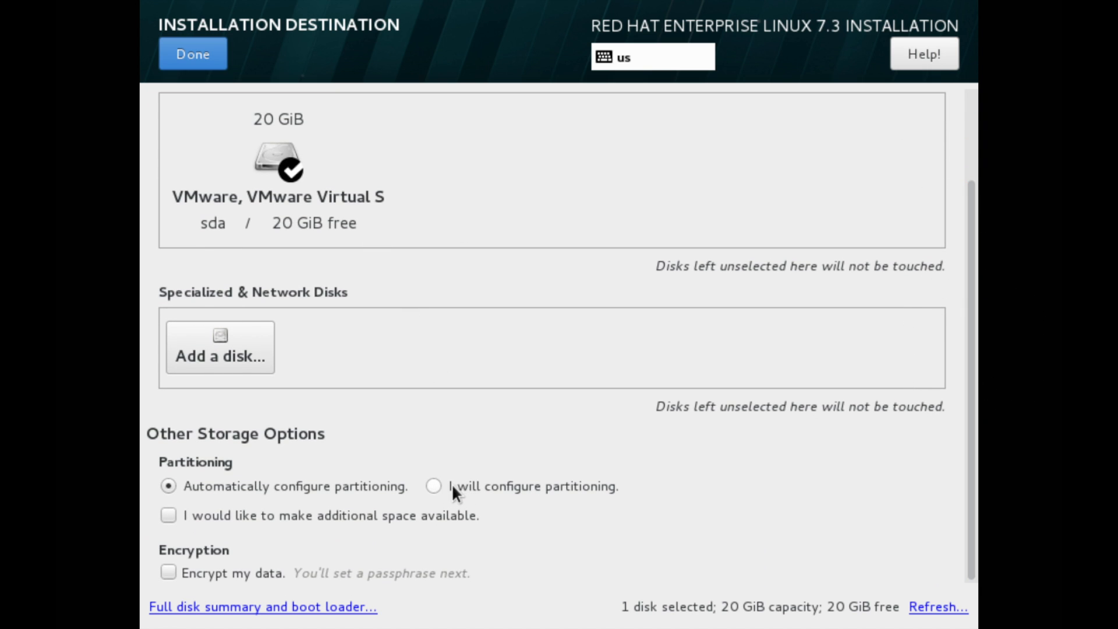
{"action": "left_click", "coordinate": [435, 483]}
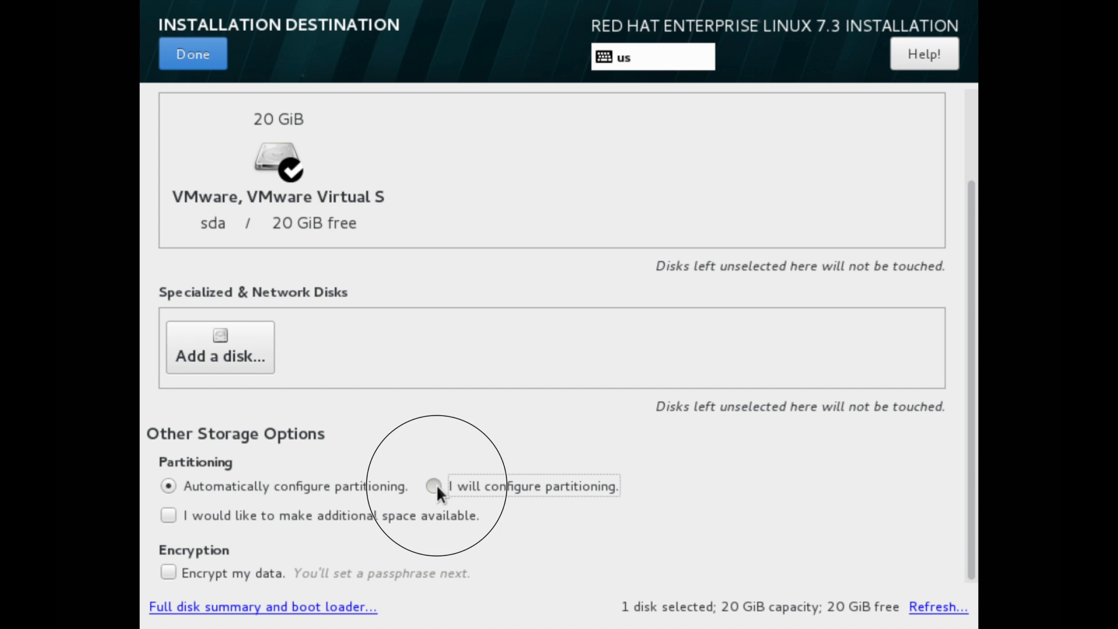
{"action": "left_click", "coordinate": [194, 56]}
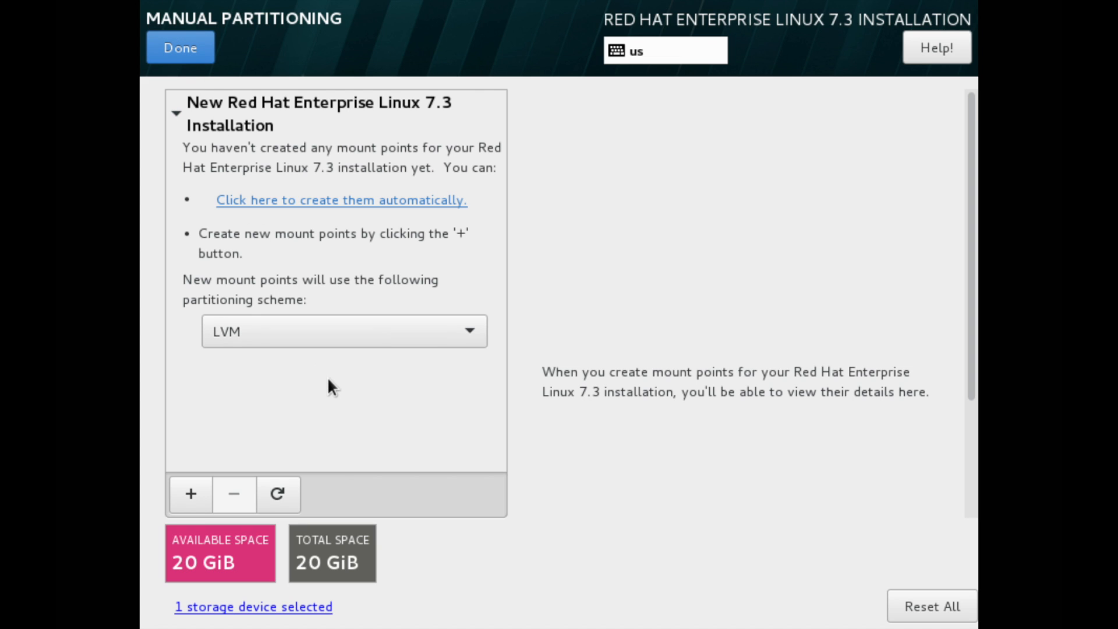
{"action": "left_click", "coordinate": [431, 342]}
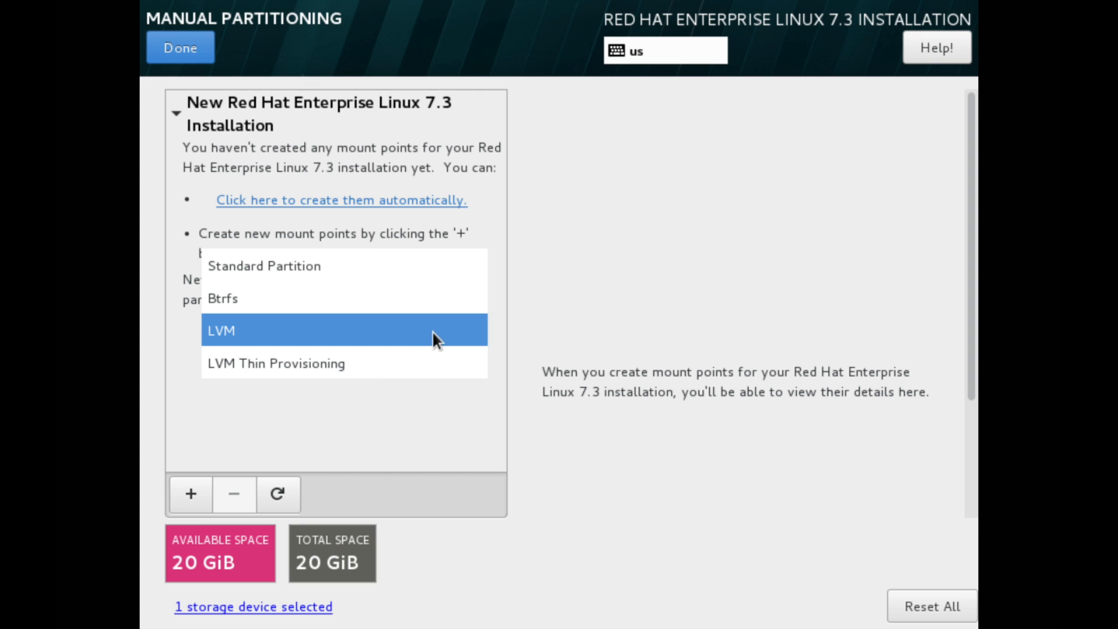
{"action": "left_click", "coordinate": [418, 273]}
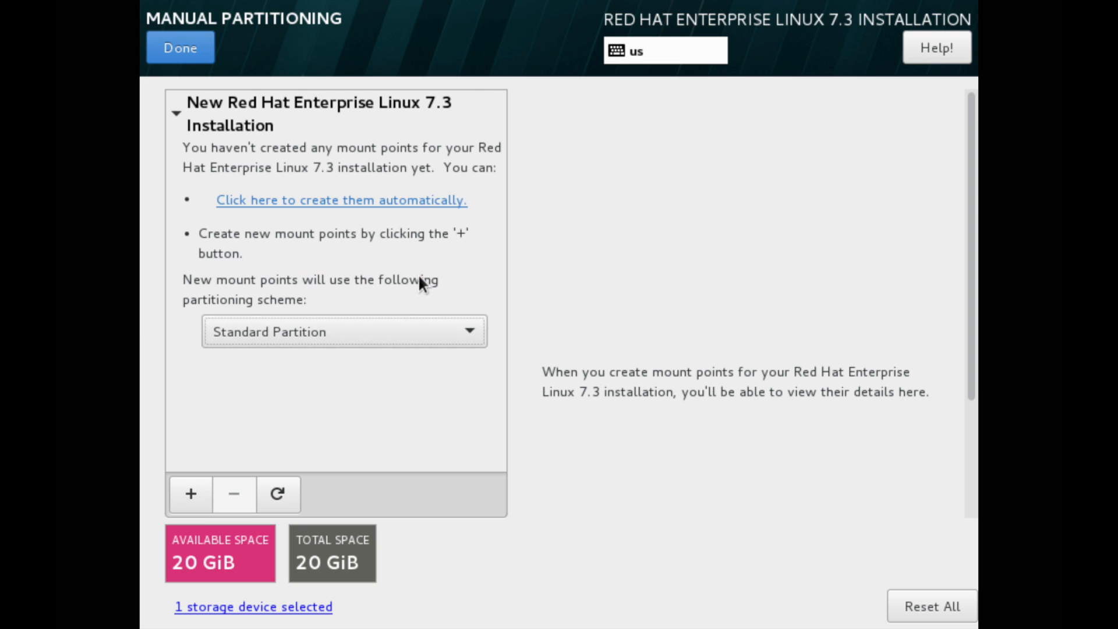
Add a root (/) mount point of 10 GiB
{"action": "left_click", "coordinate": [194, 494]}
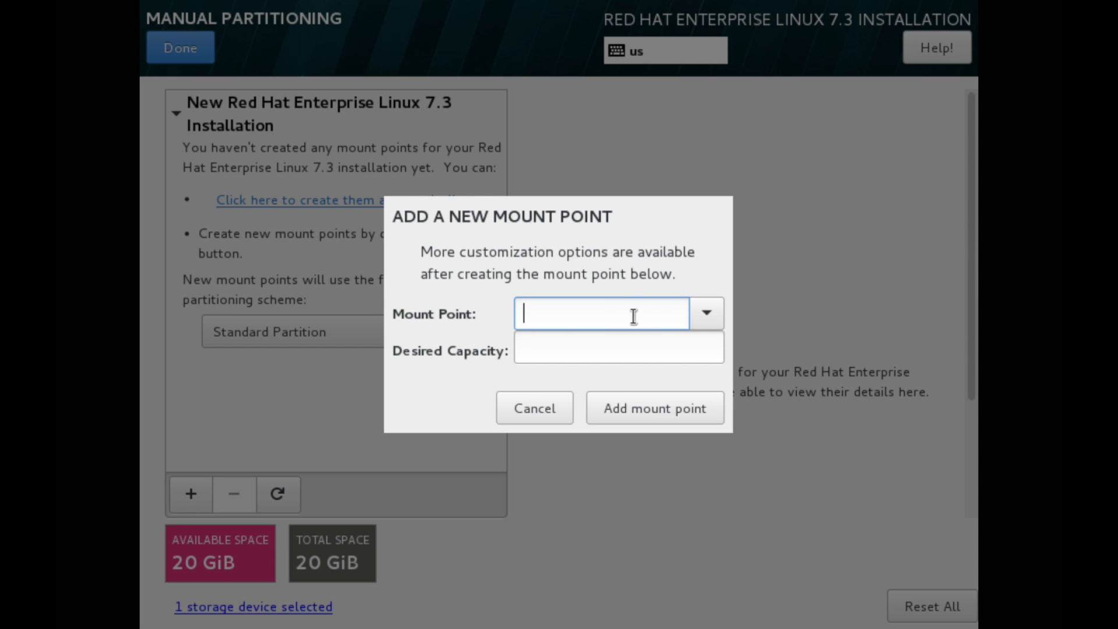
{"action": "left_click", "coordinate": [702, 323]}
{"action": "left_click", "coordinate": [664, 348]}
{"action": "left_click", "coordinate": [643, 349]}
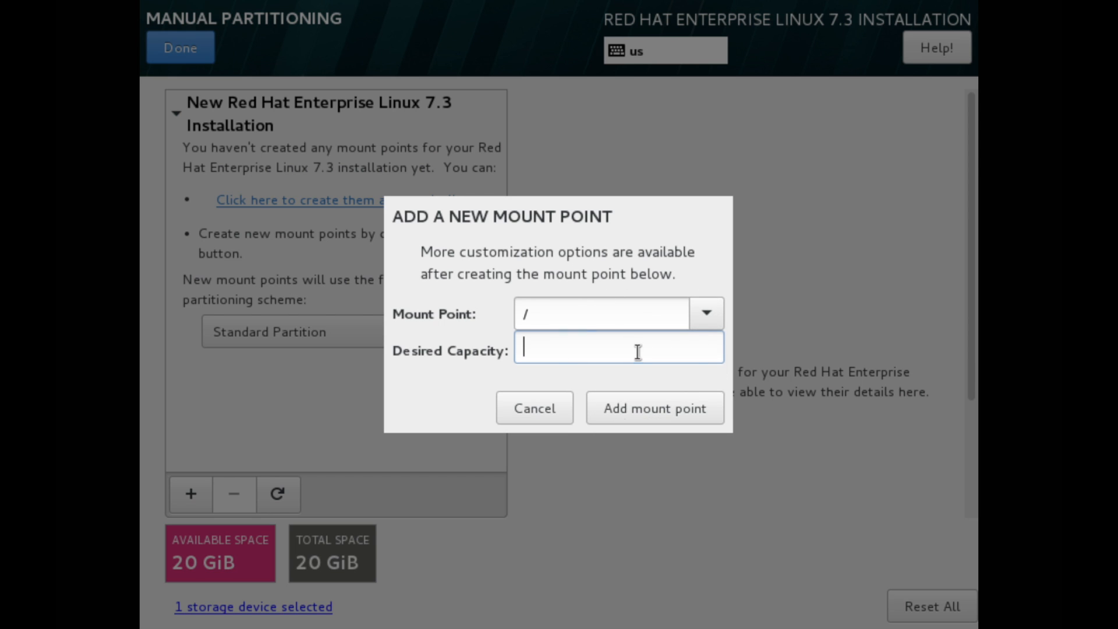
{"action": "type", "text": "10"}
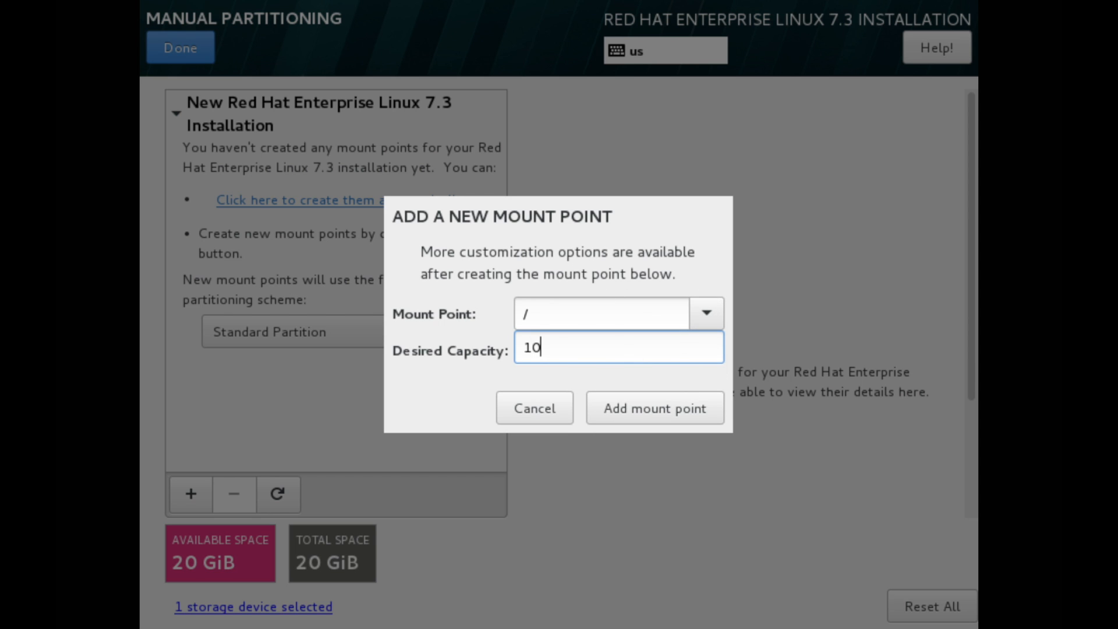
{"action": "type", "text": " GiB"}
{"action": "left_click", "coordinate": [617, 410]}
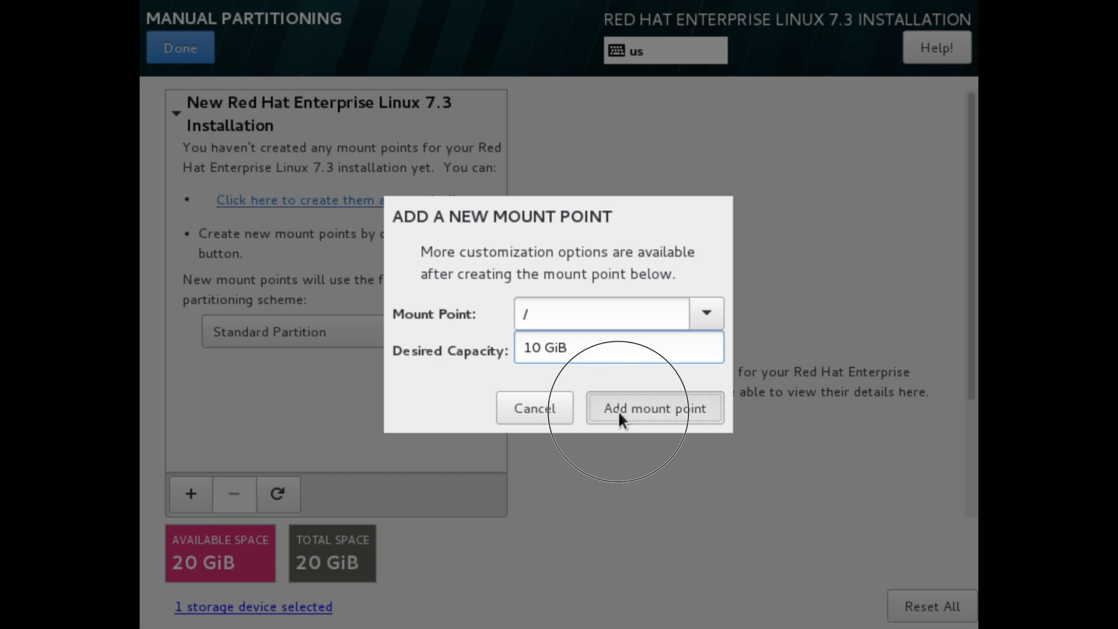
Add a swap mount point of 1 GiB
{"action": "left_click", "coordinate": [198, 496]}
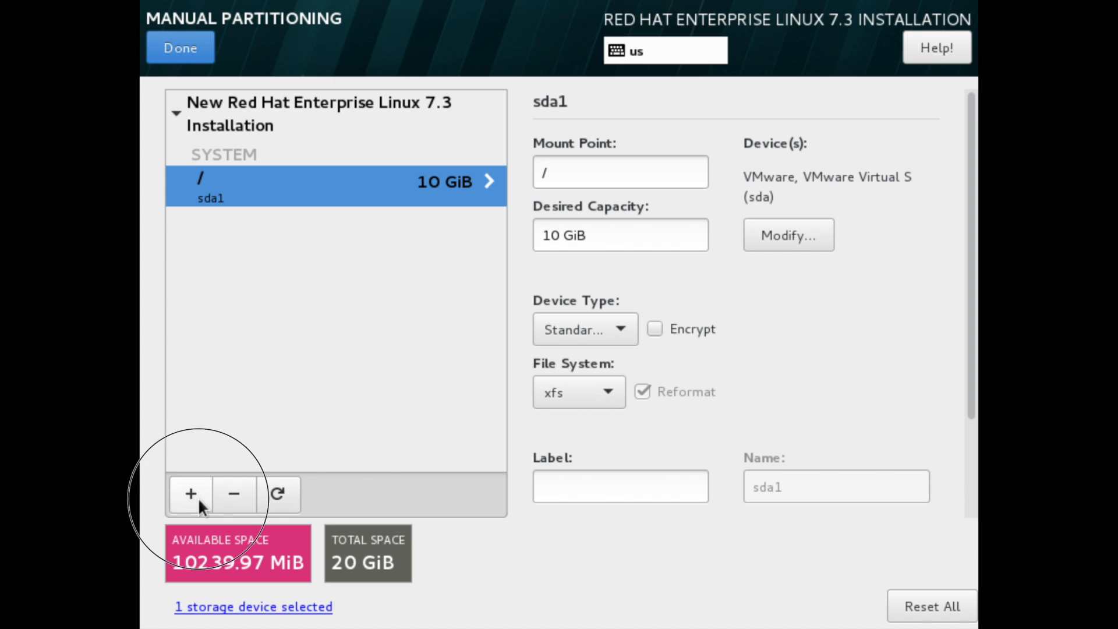
{"action": "left_click", "coordinate": [705, 317]}
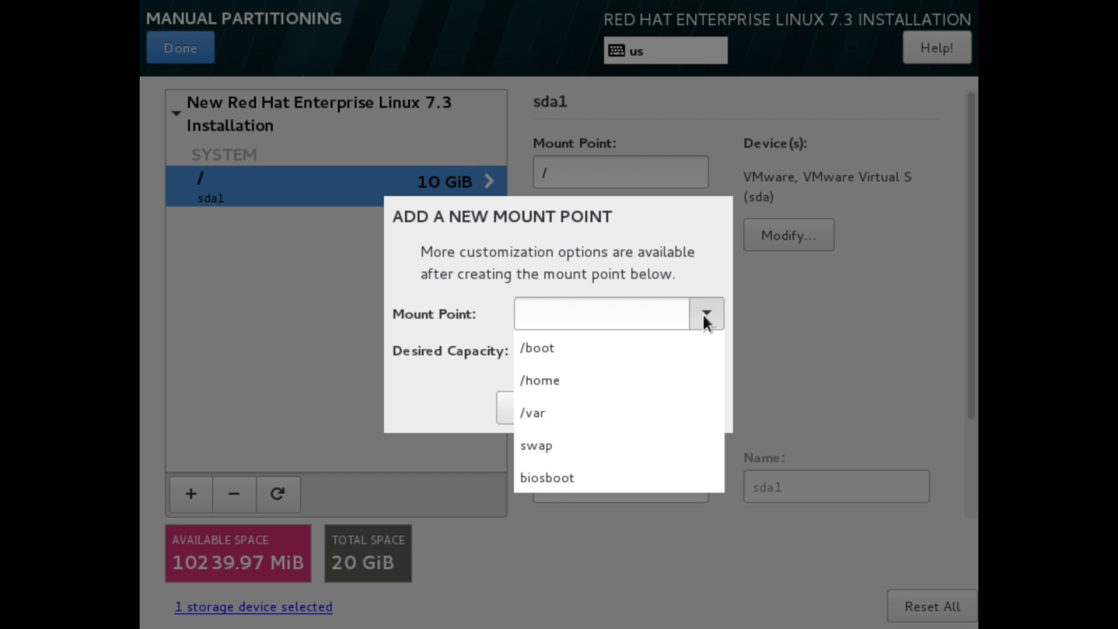
{"action": "left_click", "coordinate": [585, 445]}
{"action": "key", "text": "Tab"}
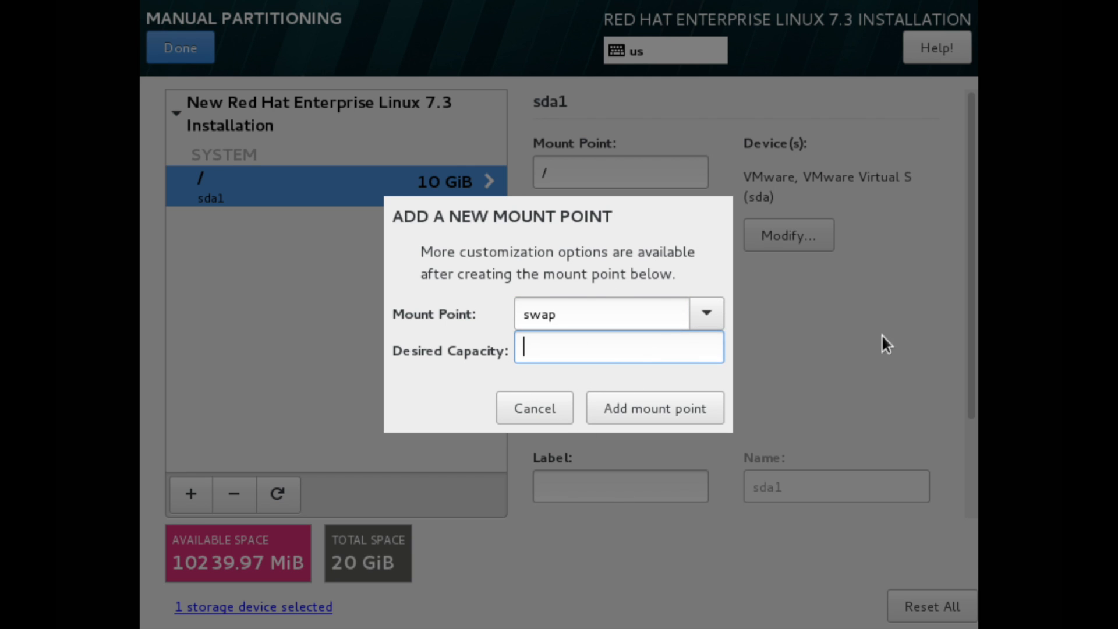
{"action": "type", "text": "1 GiB"}
{"action": "left_click", "coordinate": [706, 406]}
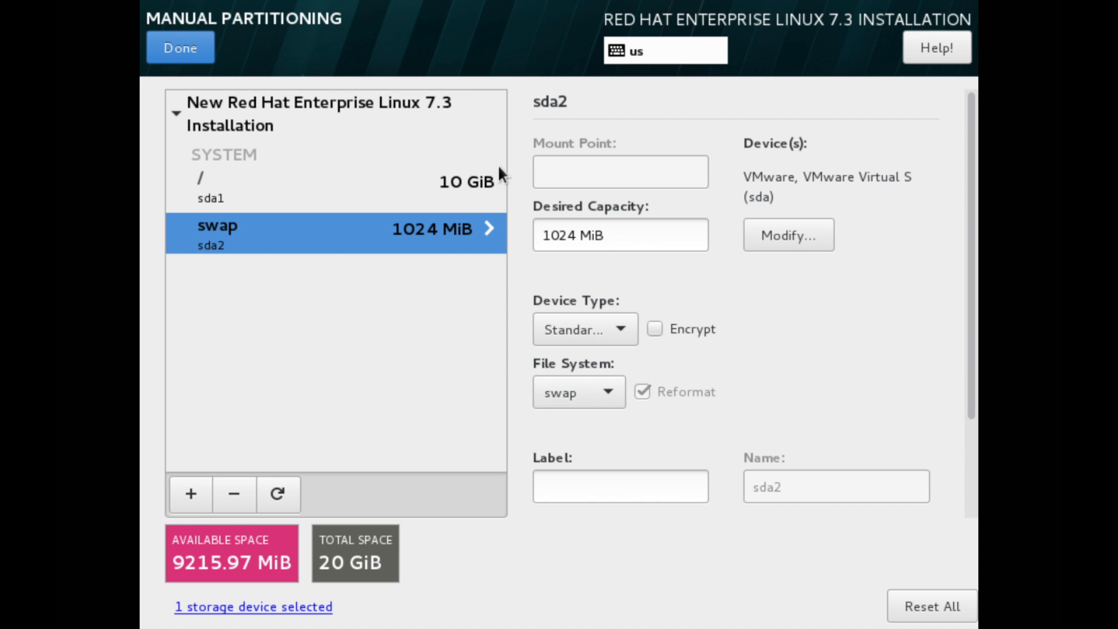
Finish manual partitioning and accept the Summary of Changes
{"action": "left_click", "coordinate": [198, 57]}
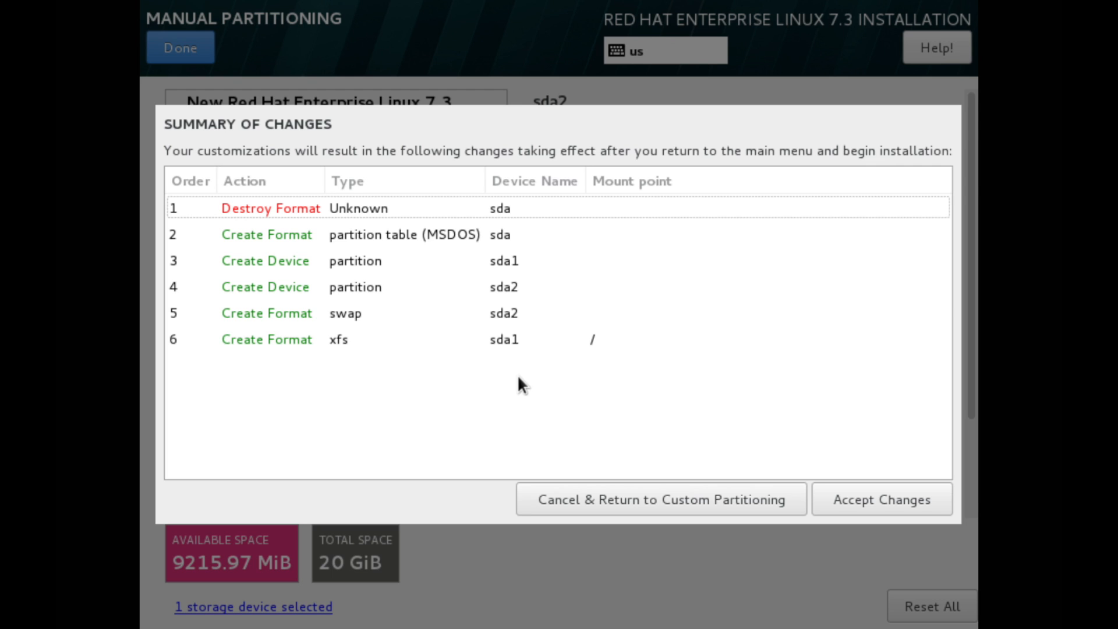
{"action": "left_click", "coordinate": [887, 497]}
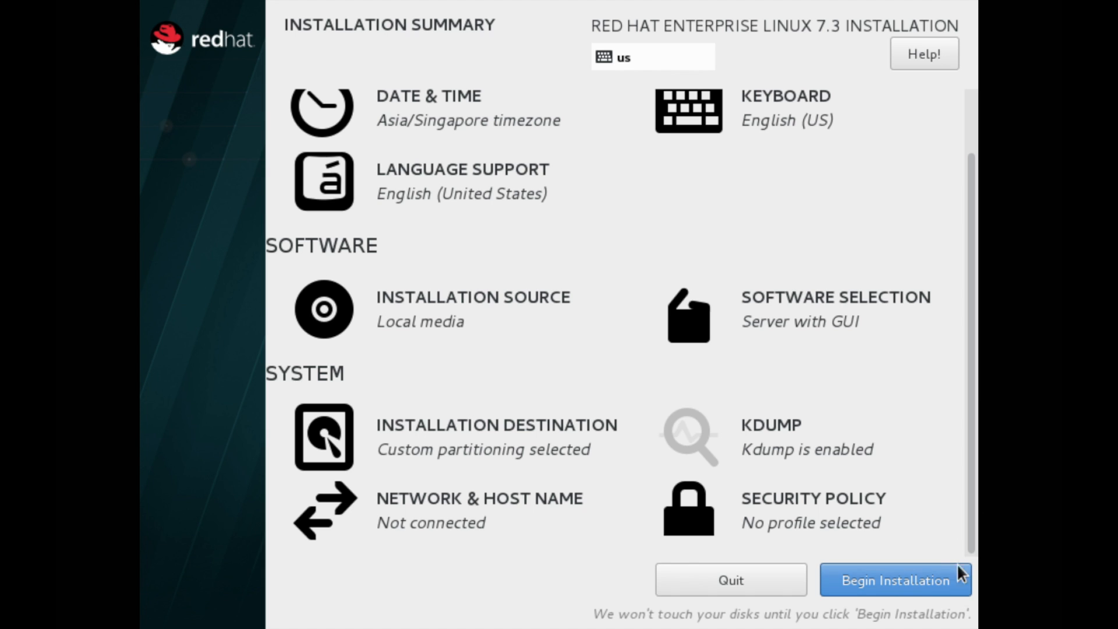
Switch Ethernet (ens33) on under Network & Host Name and return once connected
{"action": "left_click", "coordinate": [540, 508]}
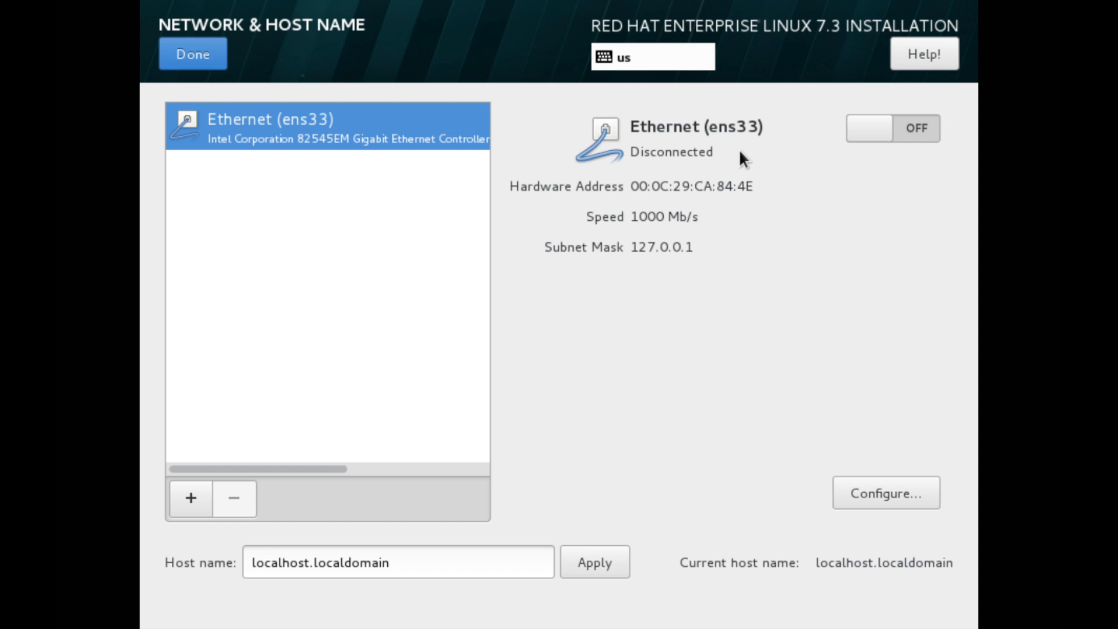
{"action": "left_click", "coordinate": [906, 139]}
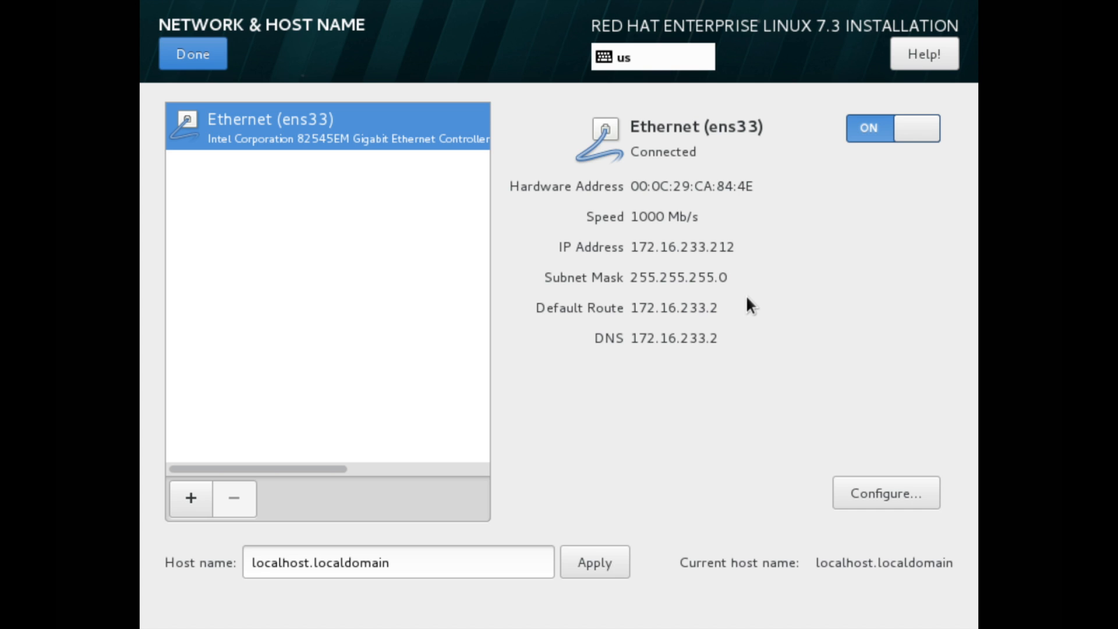
{"action": "left_click", "coordinate": [182, 59]}
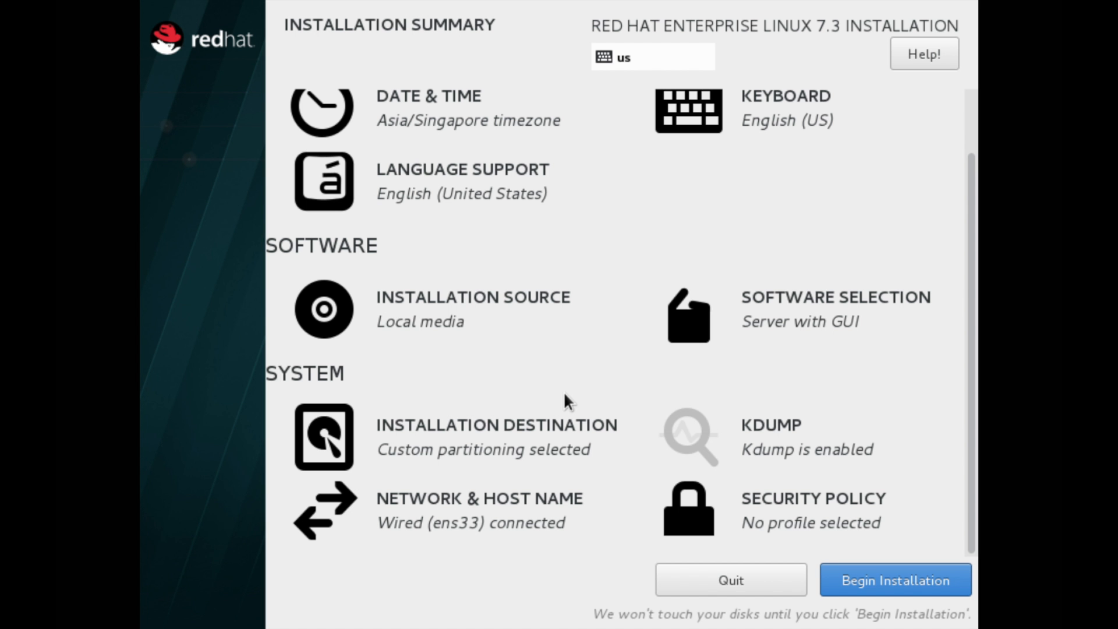
Start the RHEL install, then enter and confirm a root password despite the weak-password warning
{"action": "left_click", "coordinate": [914, 576]}
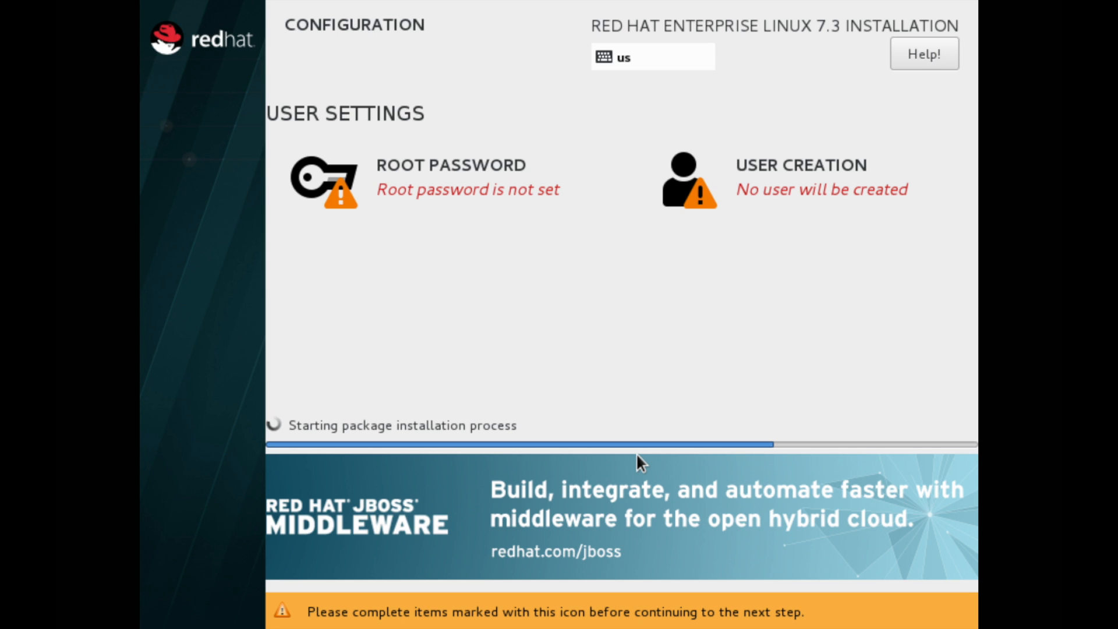
{"action": "left_click", "coordinate": [489, 195]}
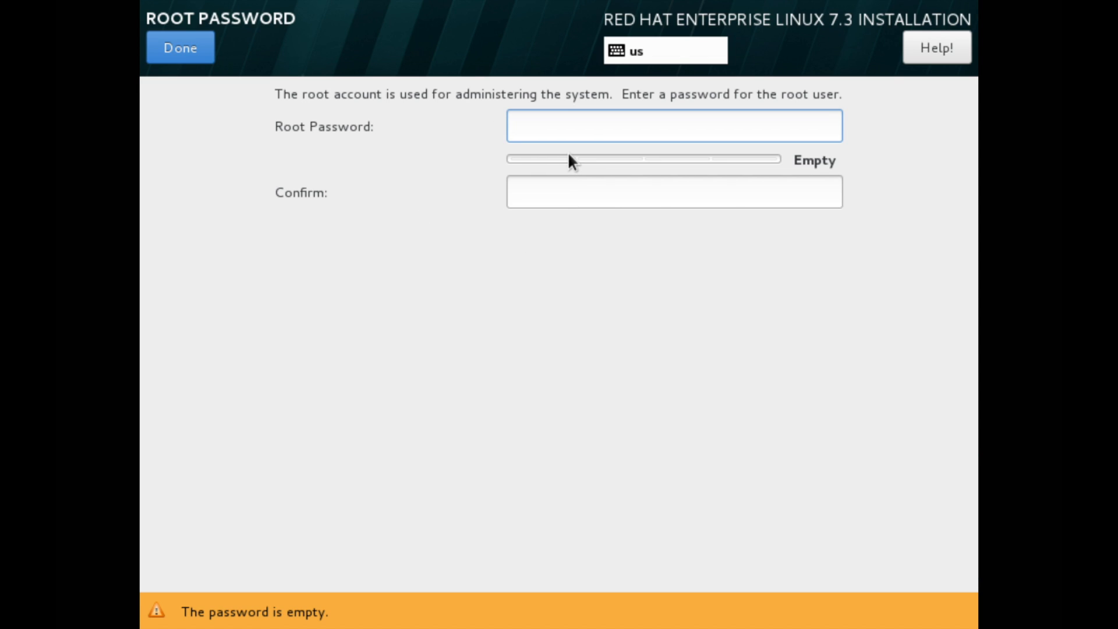
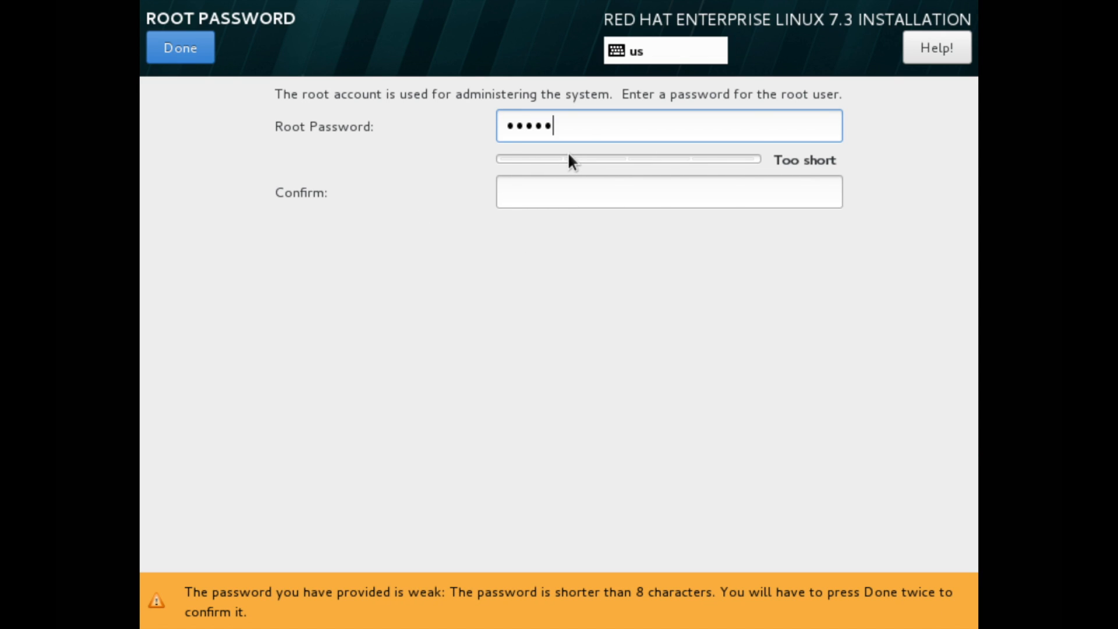
{"action": "key", "text": "Tab"}
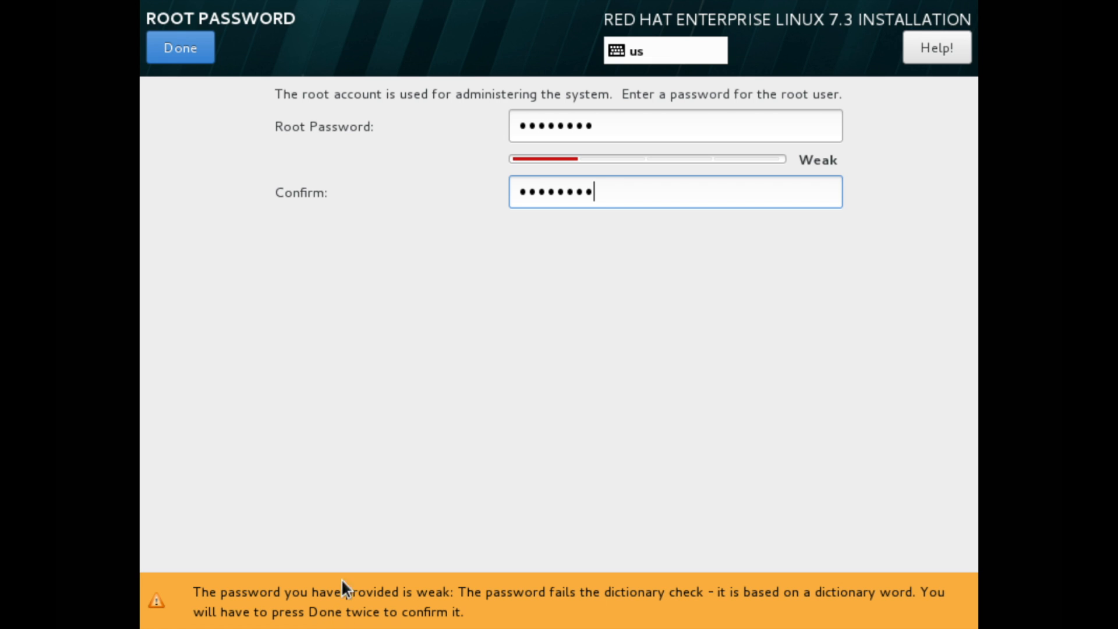
{"action": "left_click", "coordinate": [204, 54]}
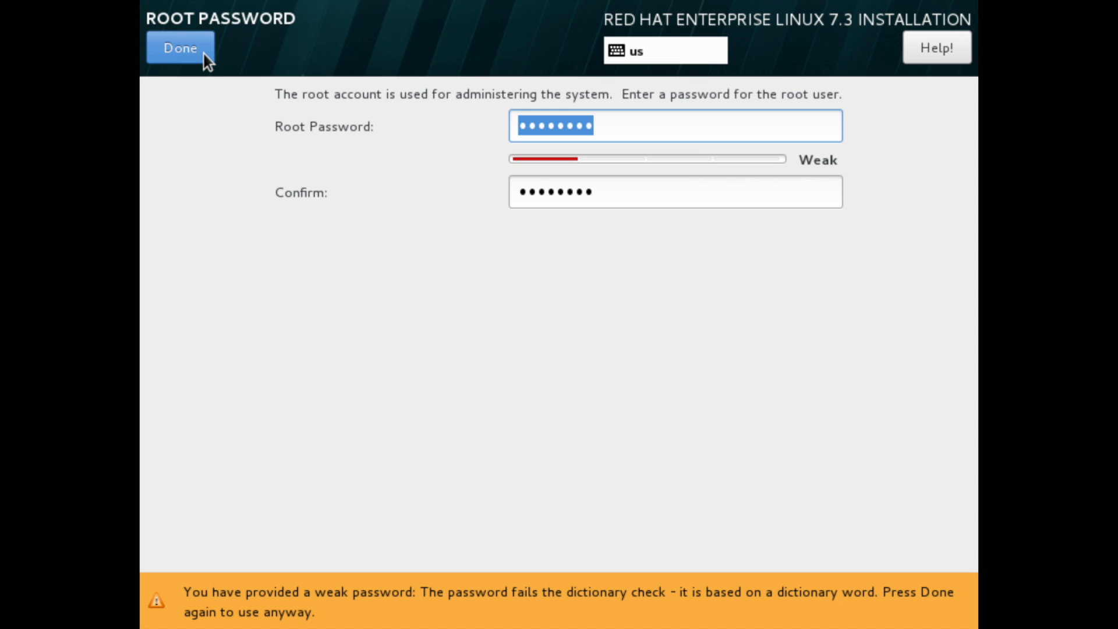
{"action": "left_click", "coordinate": [204, 54]}
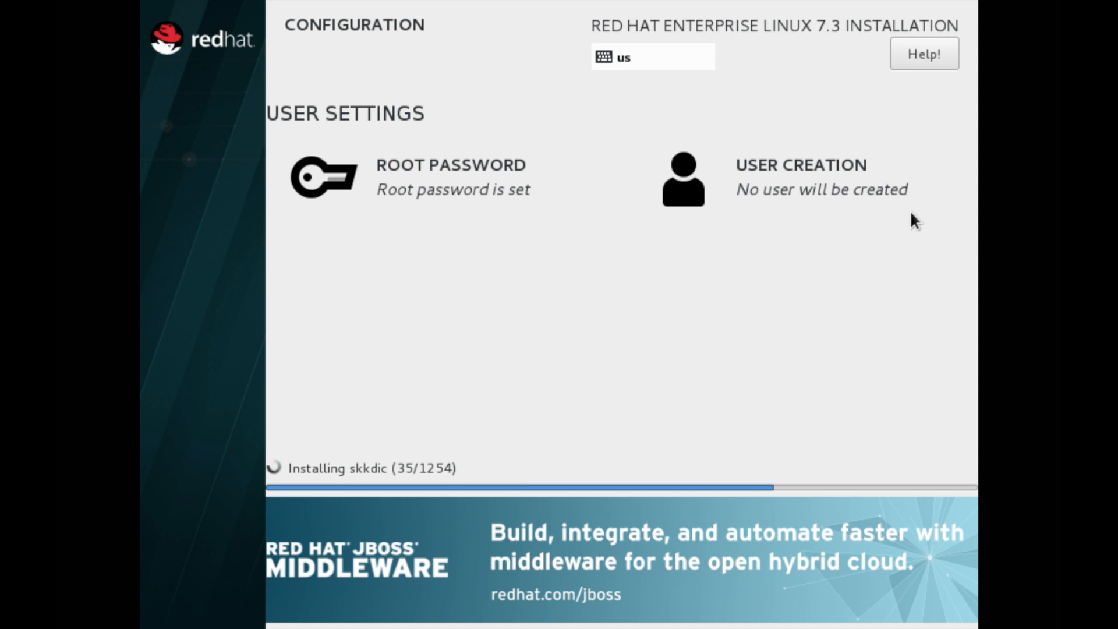
Create the regular user account with its user name and a confirmed password, accepting the weak-password warning
{"action": "left_click", "coordinate": [831, 180]}
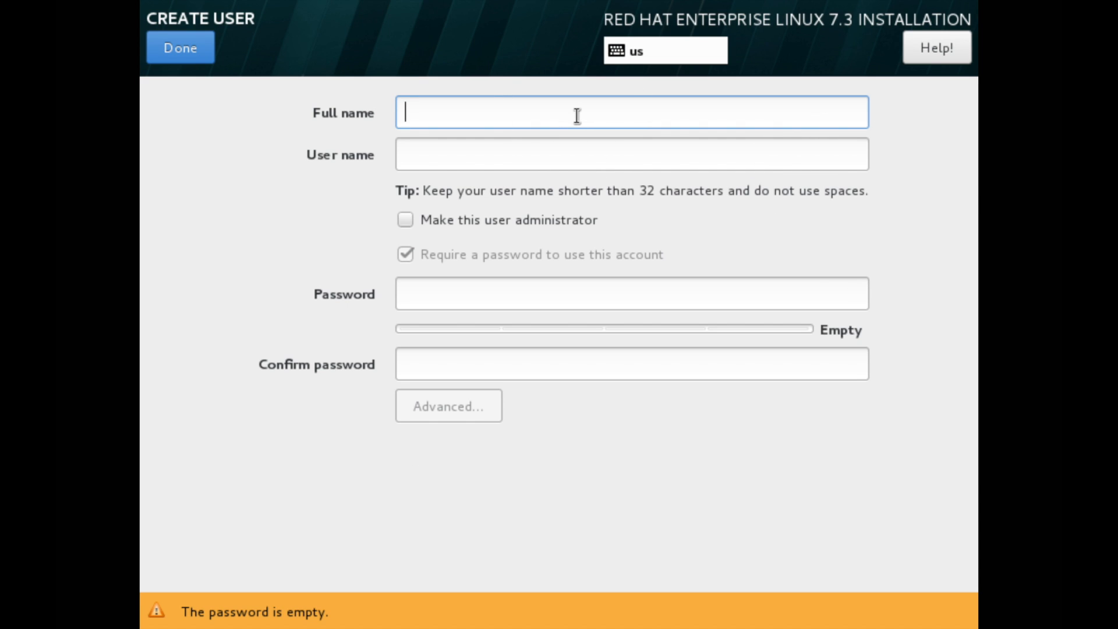
{"action": "type", "text": "kumar"}
{"action": "left_click", "coordinate": [495, 292]}
{"action": "key", "text": "Tab"}
{"action": "left_click", "coordinate": [200, 48]}
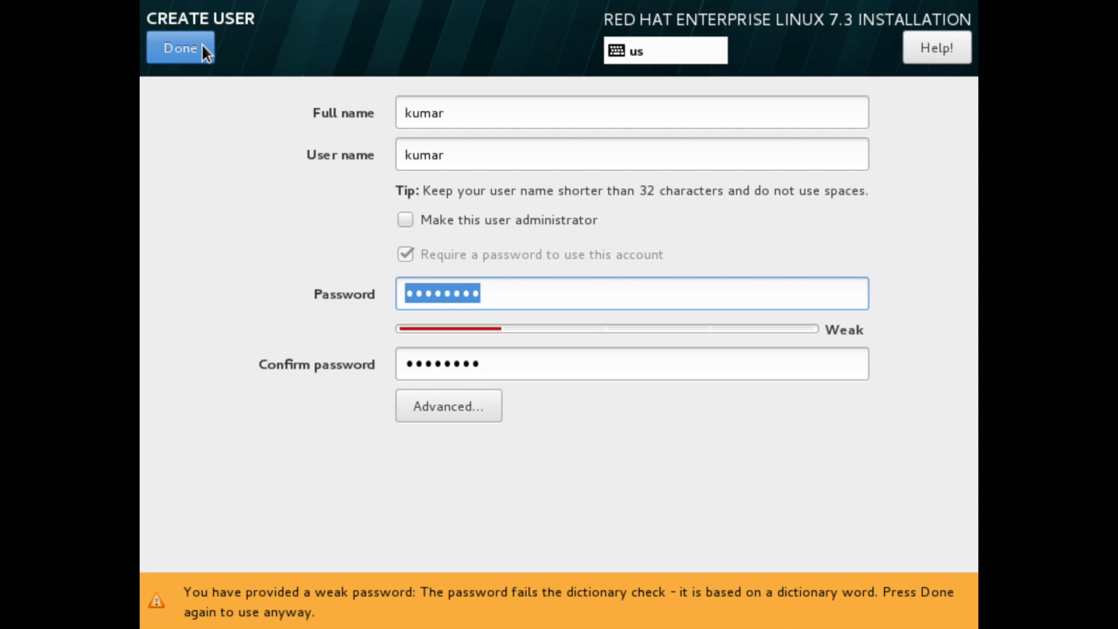
{"action": "left_click", "coordinate": [201, 48]}
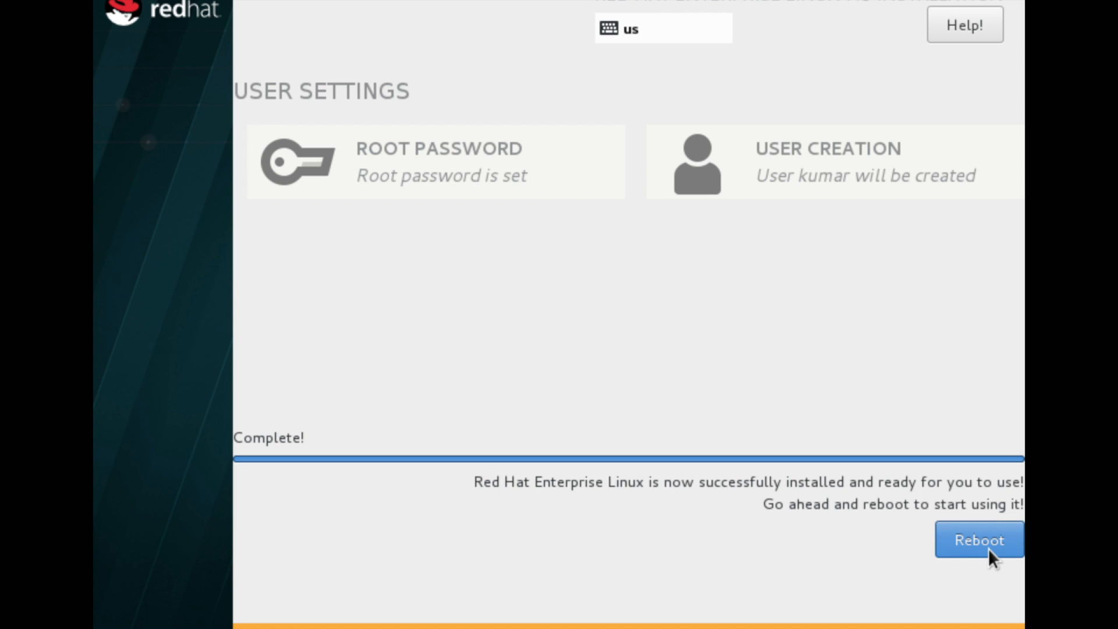
Reboot, accept the Red Hat license agreement in initial setup, and finish the configuration
{"action": "left_click", "coordinate": [987, 547]}
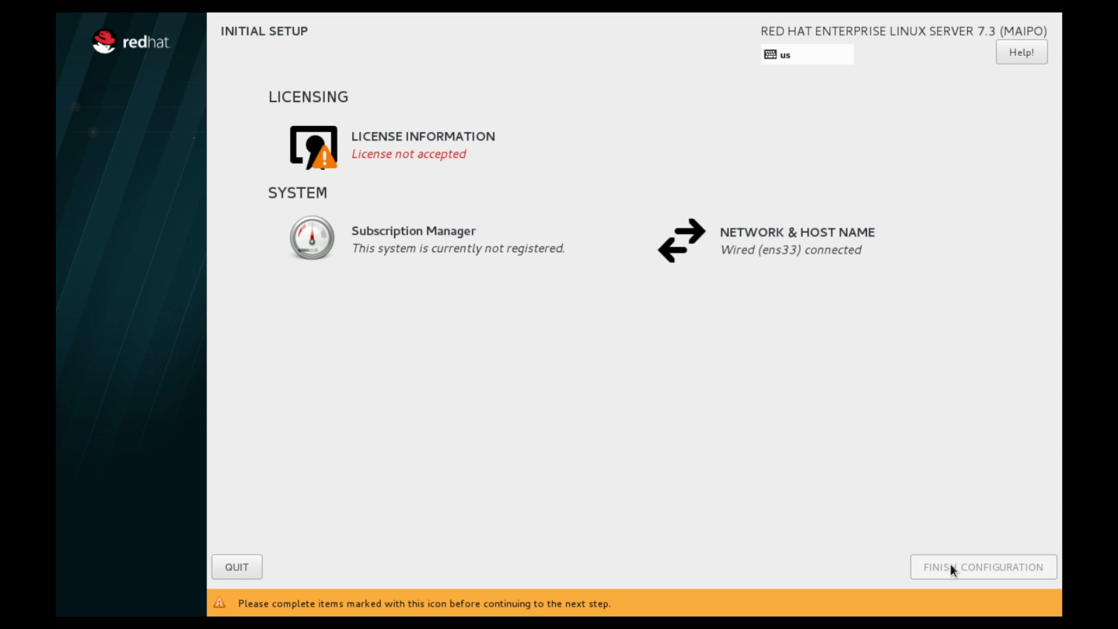
{"action": "left_click", "coordinate": [420, 156]}
{"action": "left_click_drag", "start_coordinate": [969, 195], "coordinate": [973, 340]}
{"action": "left_click", "coordinate": [146, 518]}
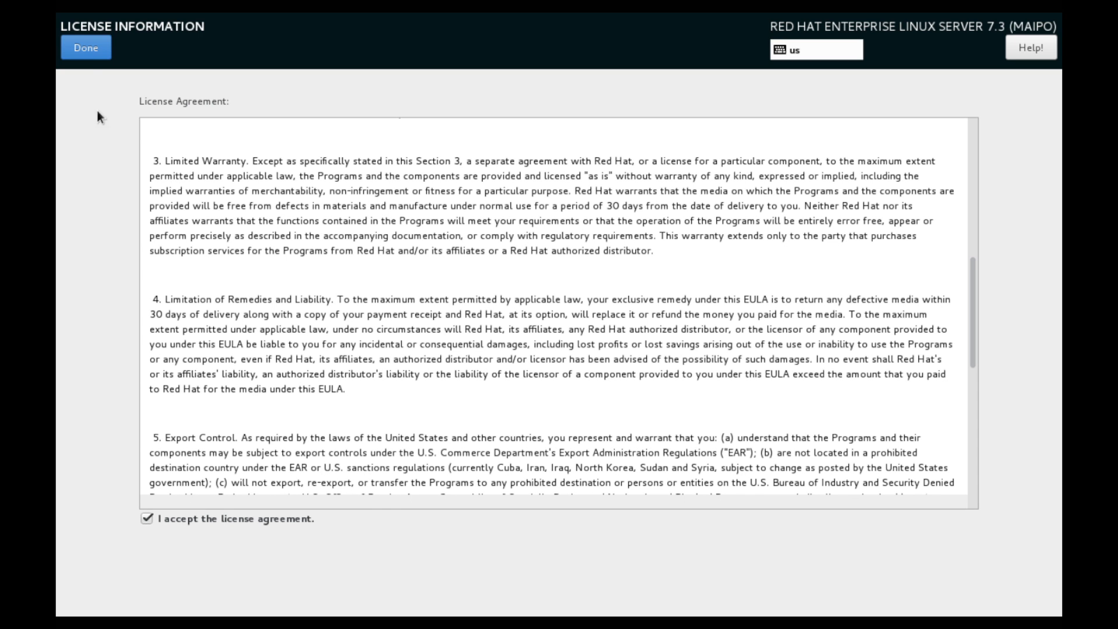
{"action": "left_click", "coordinate": [82, 48]}
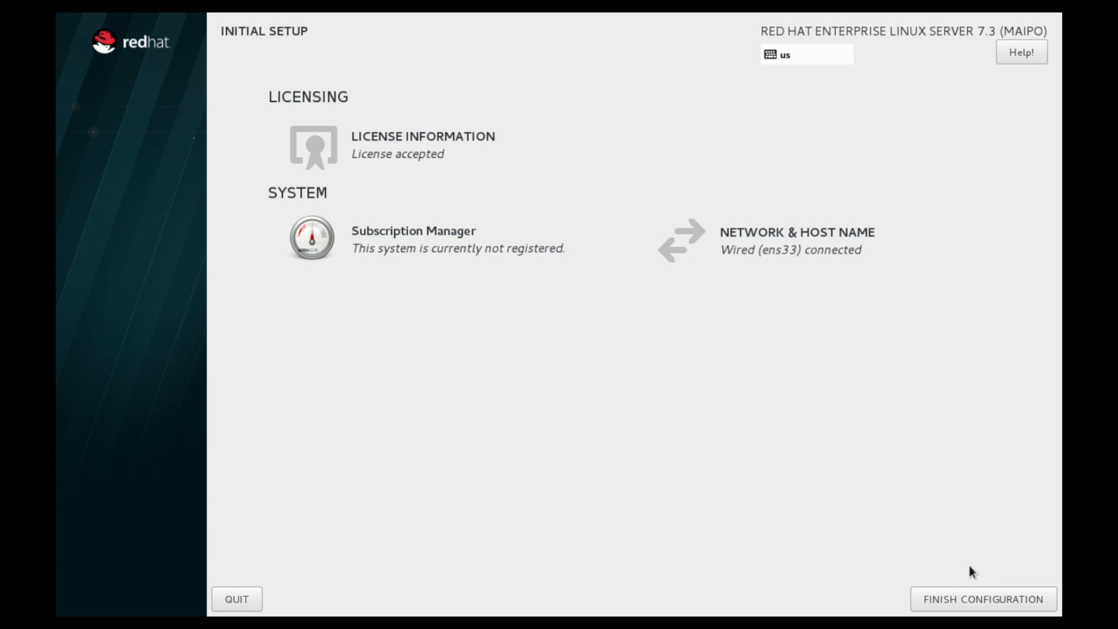
{"action": "left_click", "coordinate": [977, 600]}
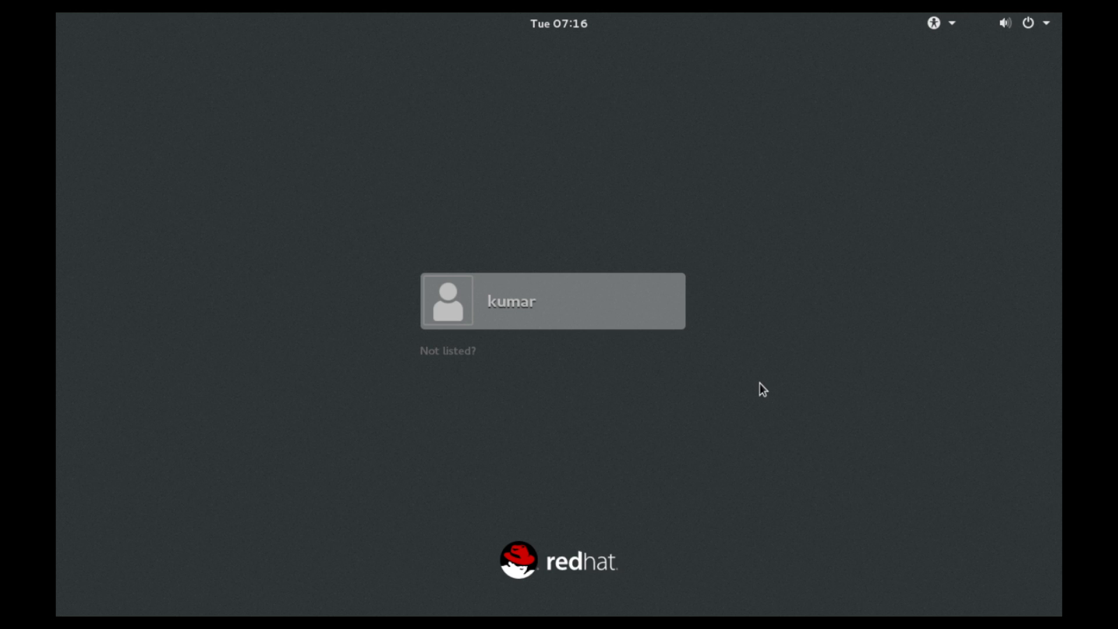
Sign in to the GNOME desktop as the new user with the account password
{"action": "left_click", "coordinate": [594, 324]}
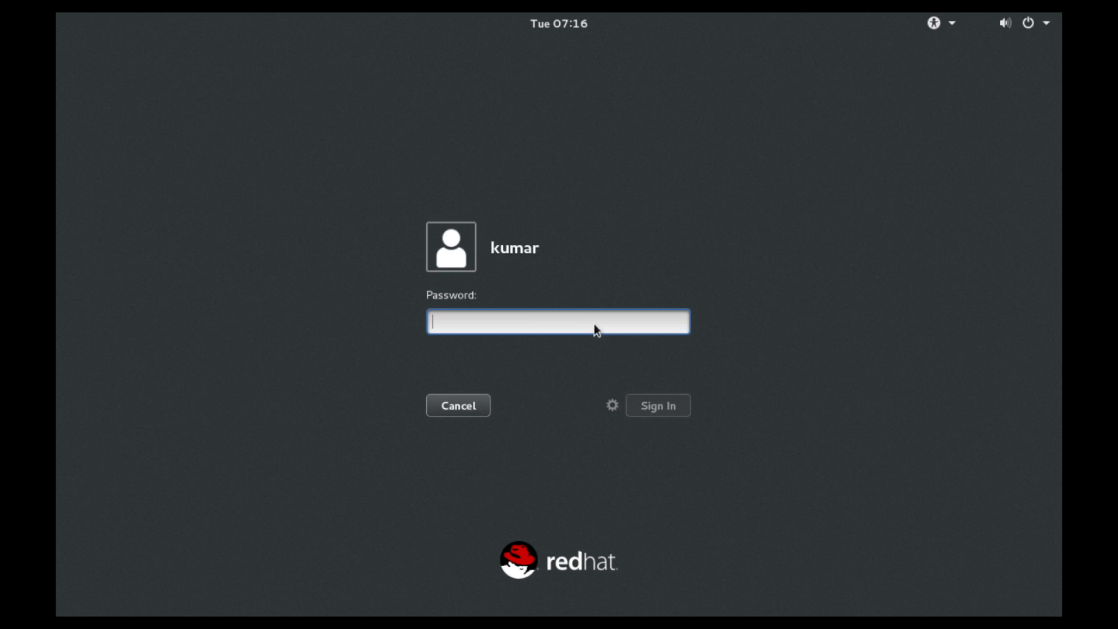
{"action": "type", "text": "•••••••"}
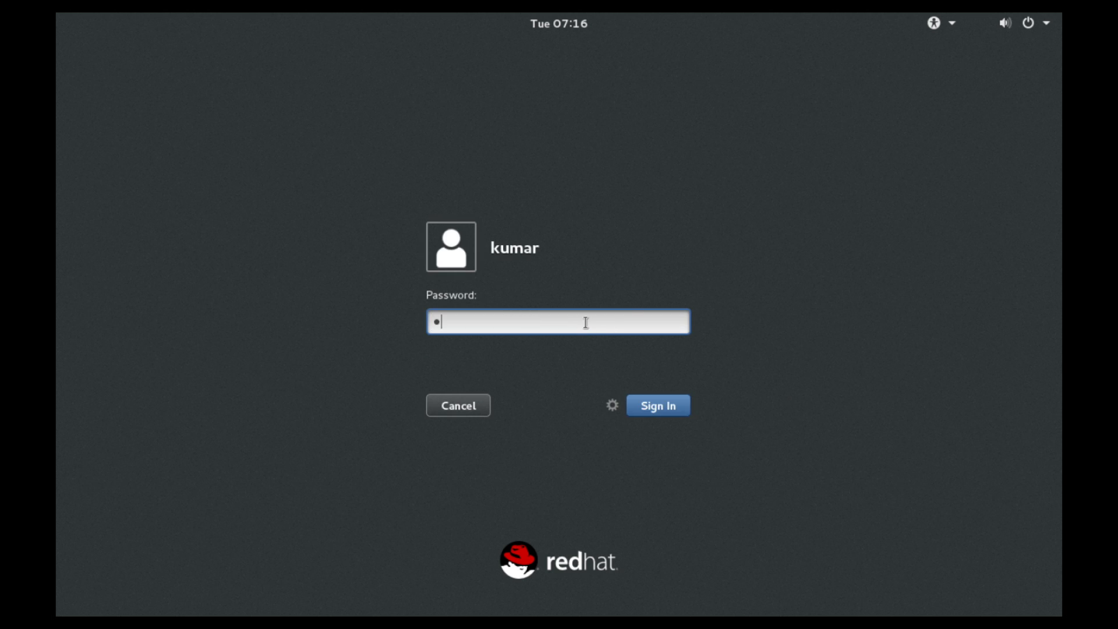
{"action": "type", "text": "•"}
{"action": "key", "text": "Return"}
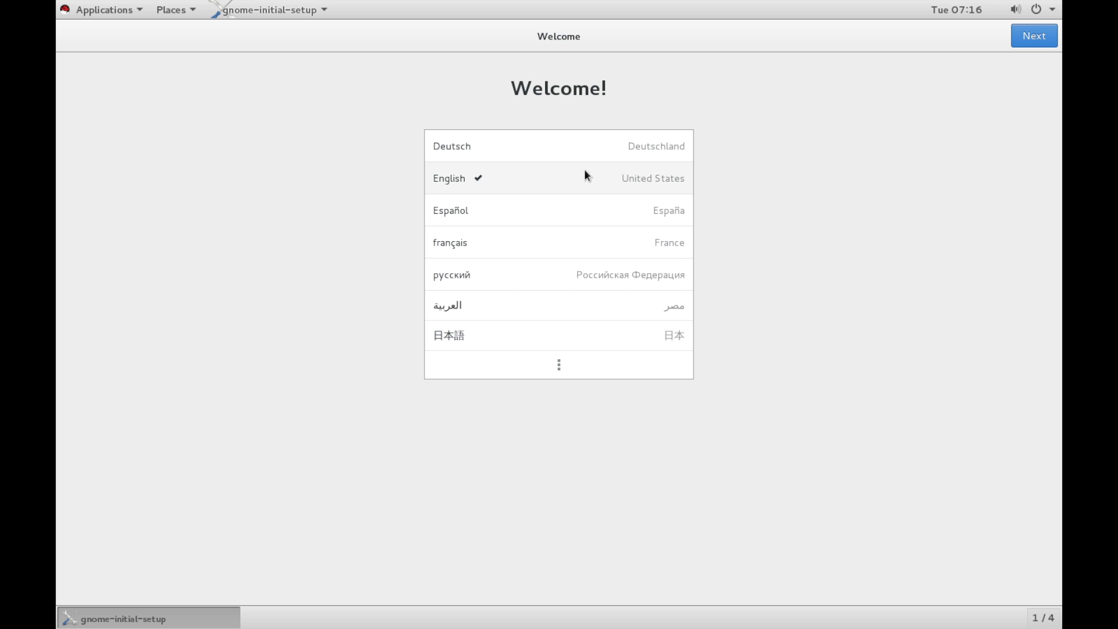
Keep English and the English (US) layout, skip online accounts, and start using Red Hat Enterprise Linux Server
{"action": "left_click", "coordinate": [1022, 39]}
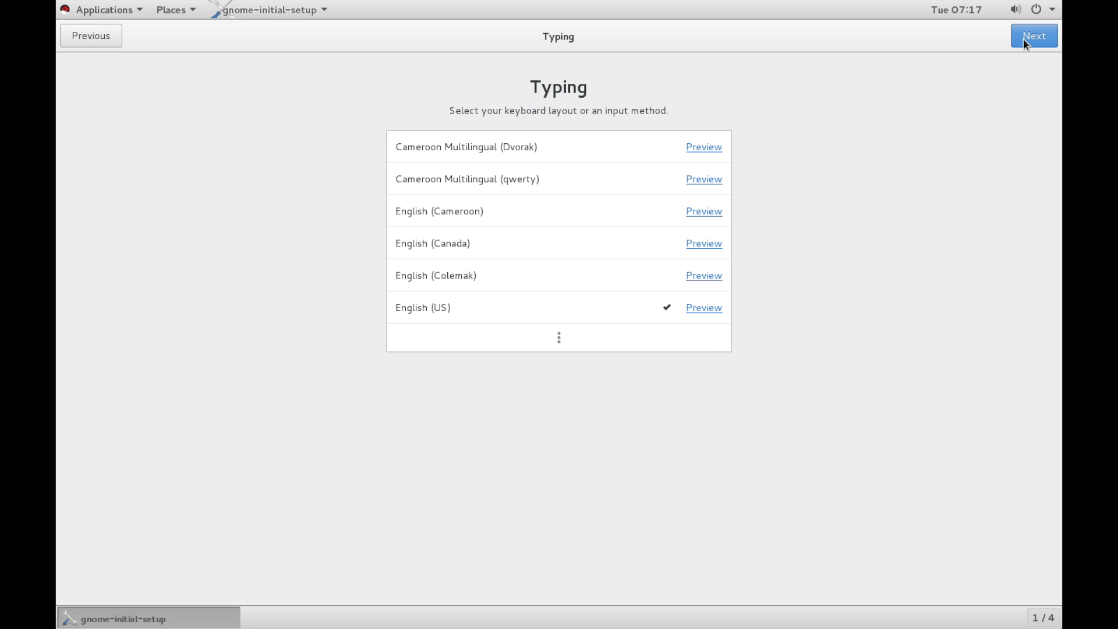
{"action": "left_click", "coordinate": [1022, 39]}
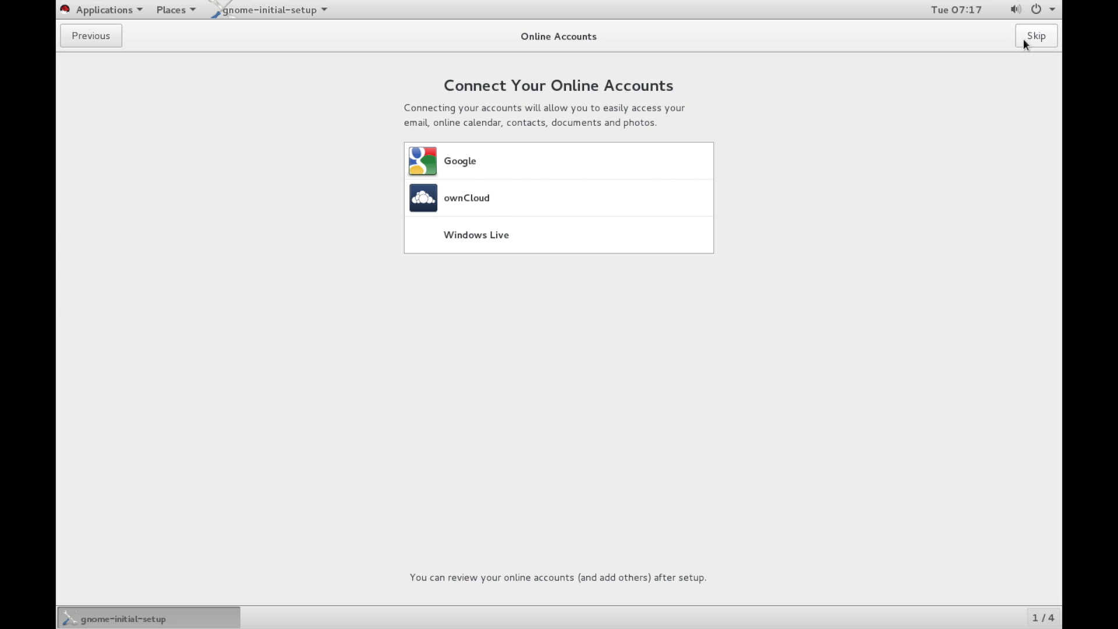
{"action": "left_click", "coordinate": [1024, 39]}
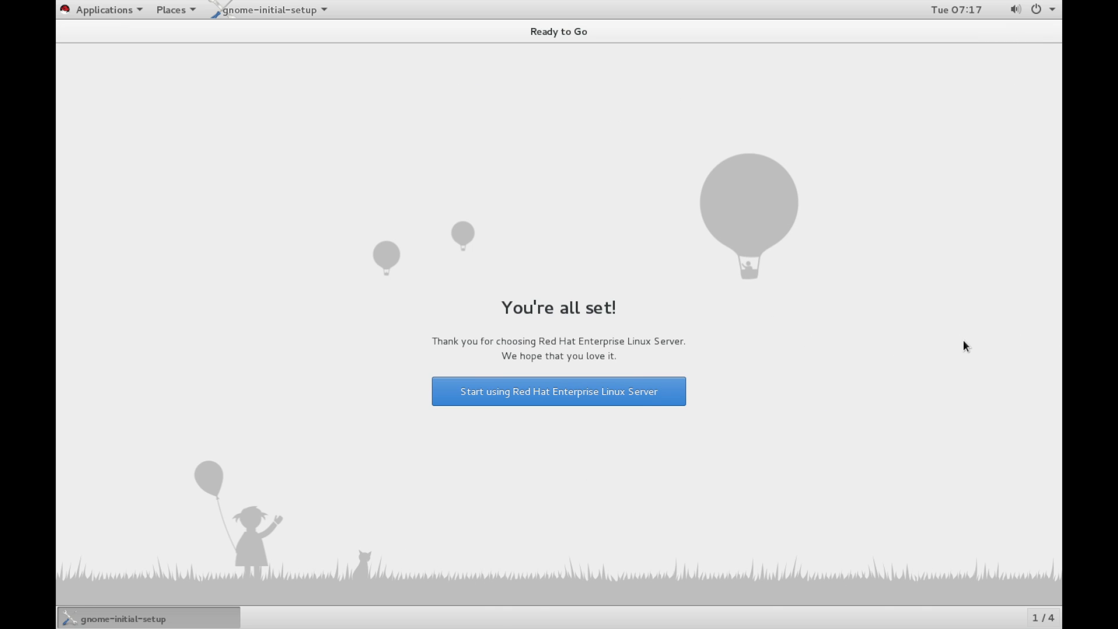
{"action": "left_click", "coordinate": [528, 391]}
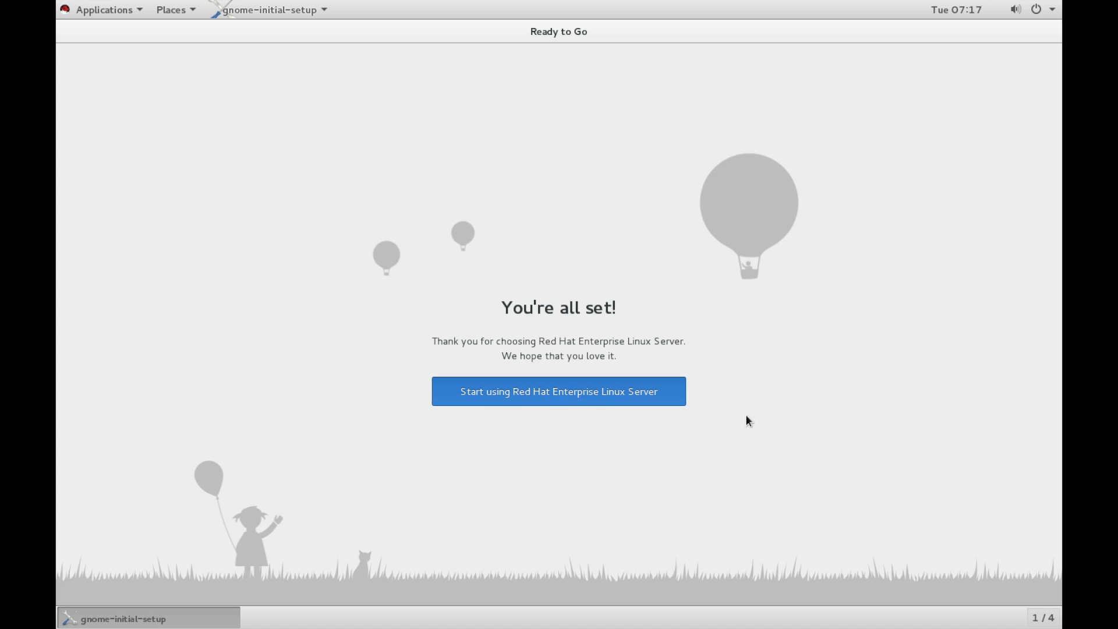